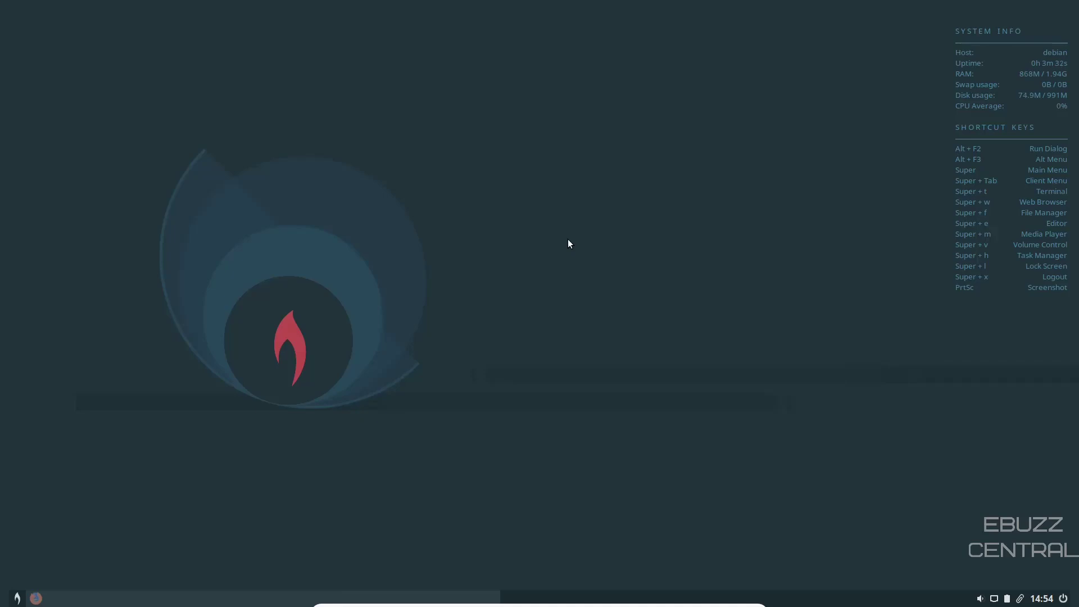
# Restore Firefox and scroll the BunsenLabs Lithium About page down to its reviews and footer and back.
pyautogui.click(35, 597)
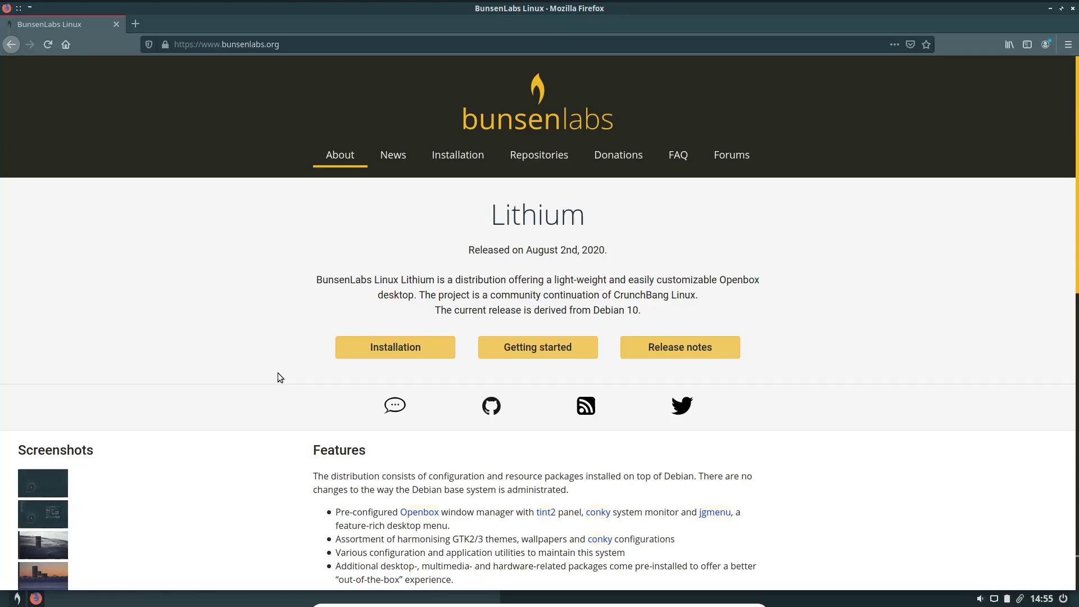
pyautogui.scroll(-3, 228, 382)
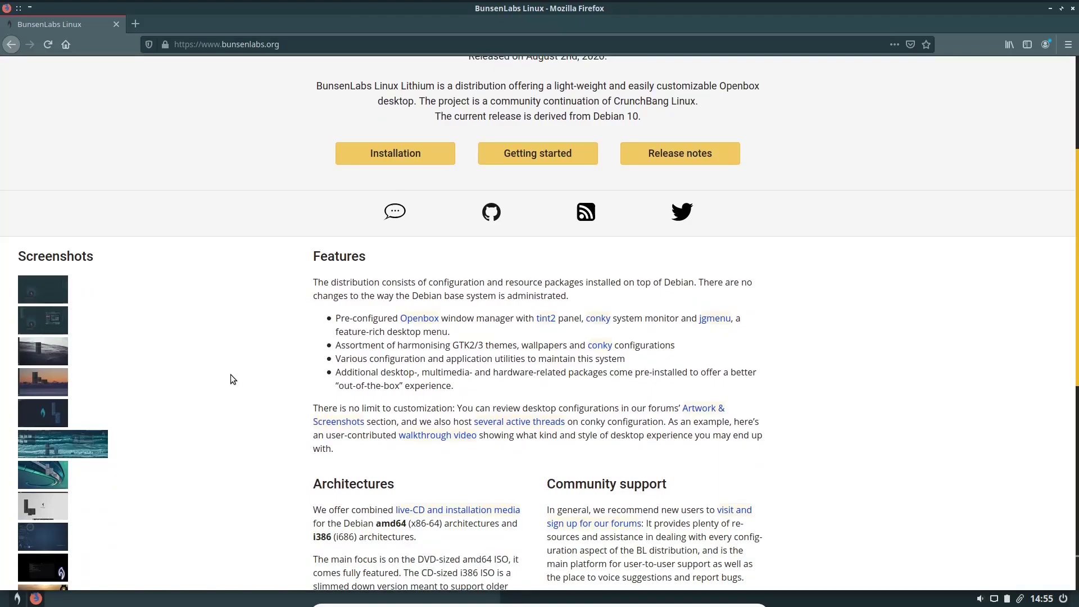
pyautogui.scroll(-1, 237, 346)
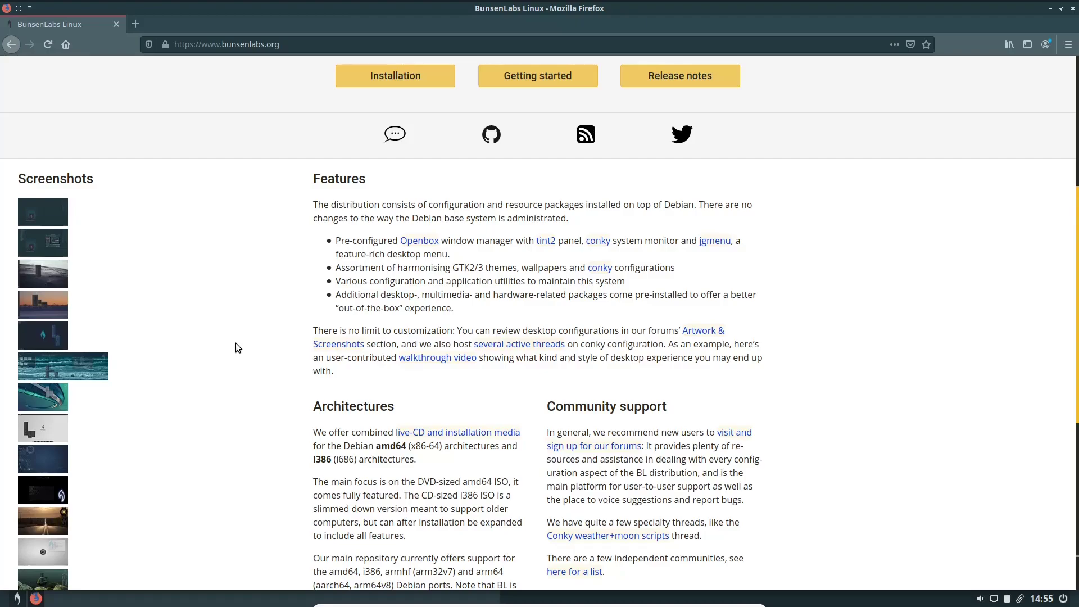
pyautogui.scroll(-2, 280, 352)
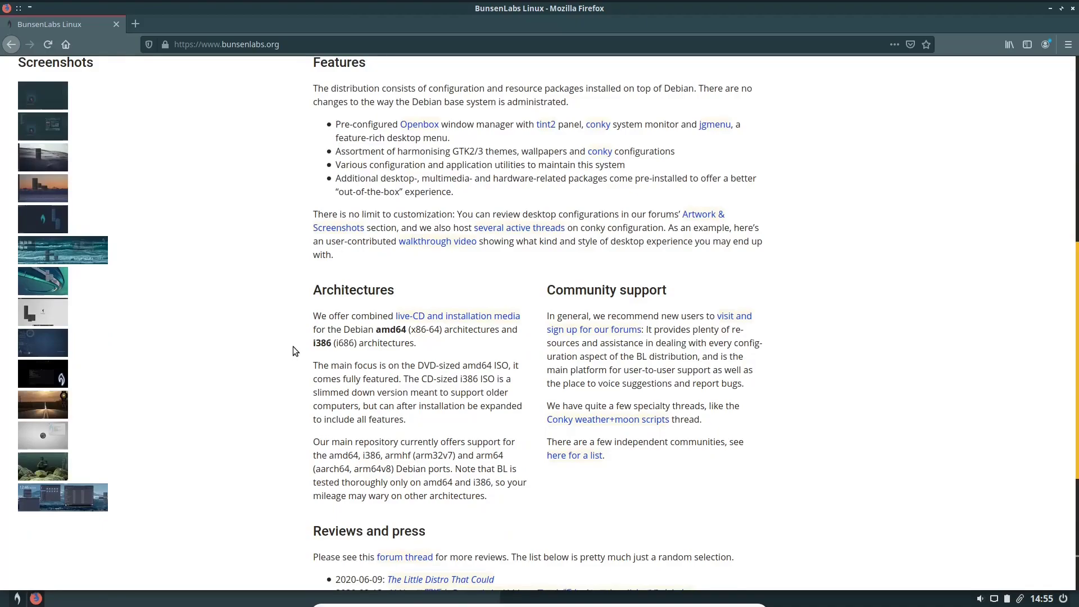
pyautogui.scroll(-2, 292, 351)
pyautogui.scroll(-2, 689, 248)
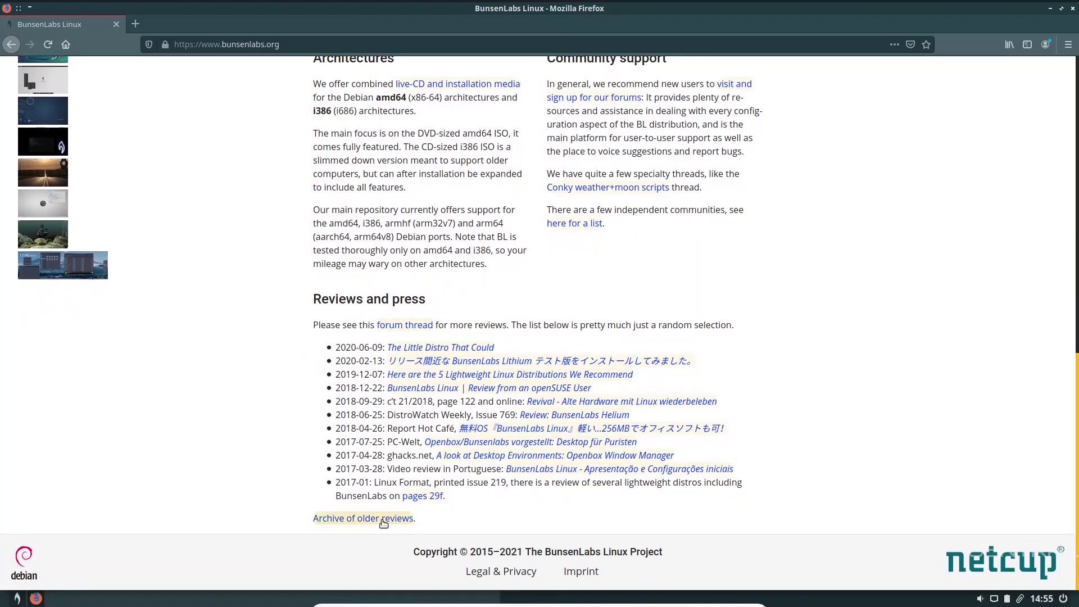
pyautogui.scroll(8, 421, 334)
pyautogui.scroll(3, 413, 327)
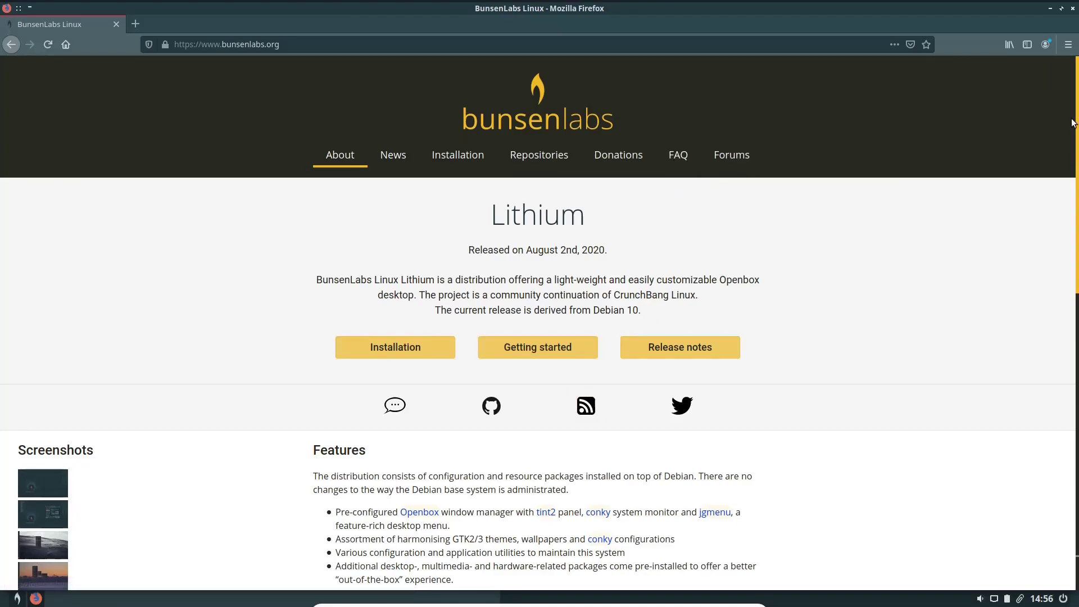
# Close Firefox, then open the home-folder file manager with Super+F and close it again.
pyautogui.click(1072, 5)
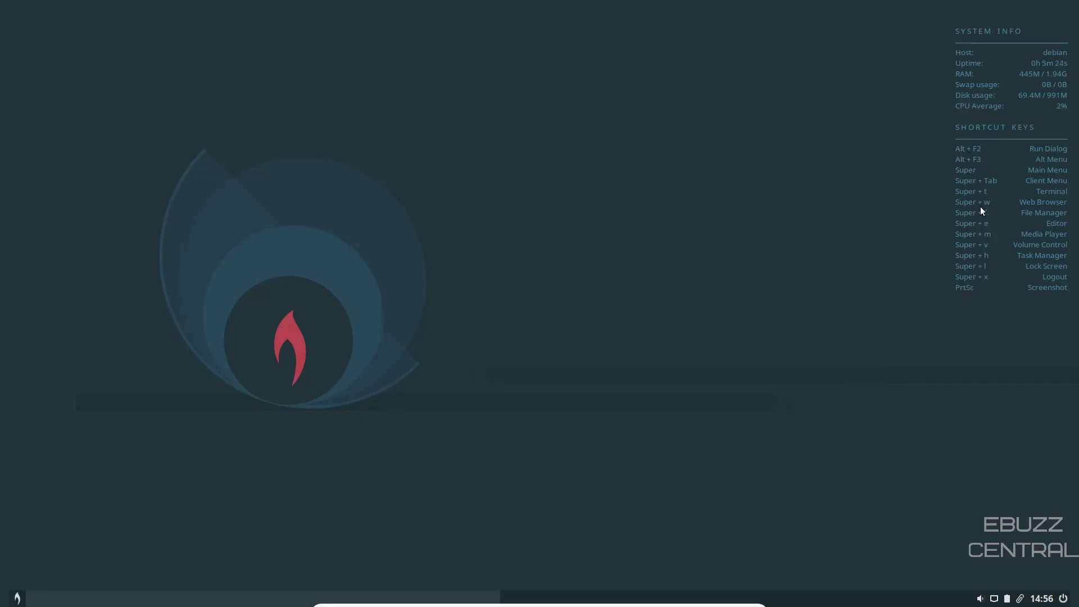
pyautogui.press('super+f')
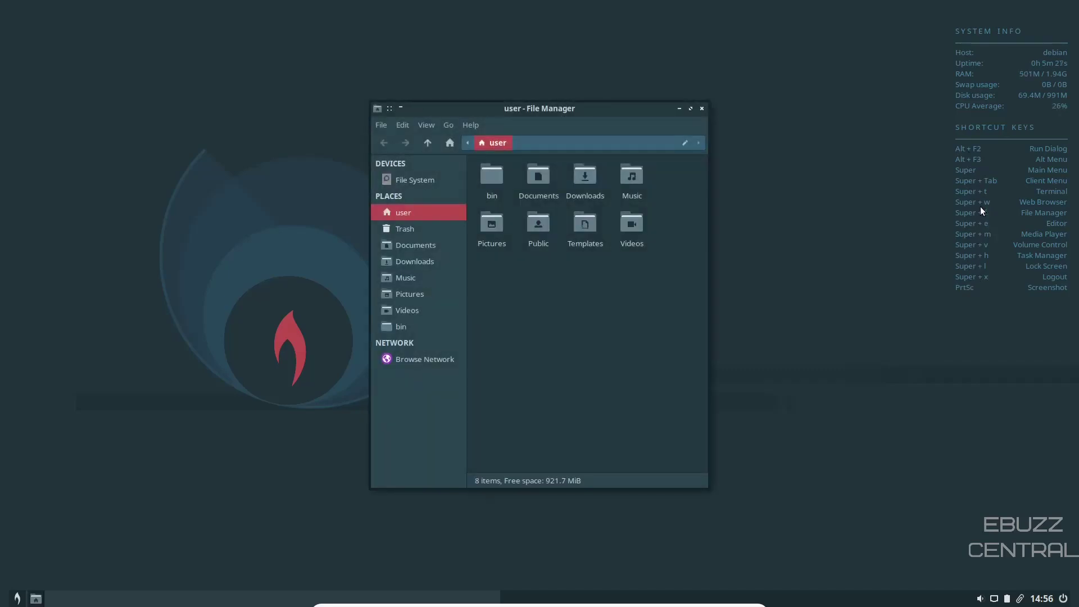
pyautogui.click(701, 108)
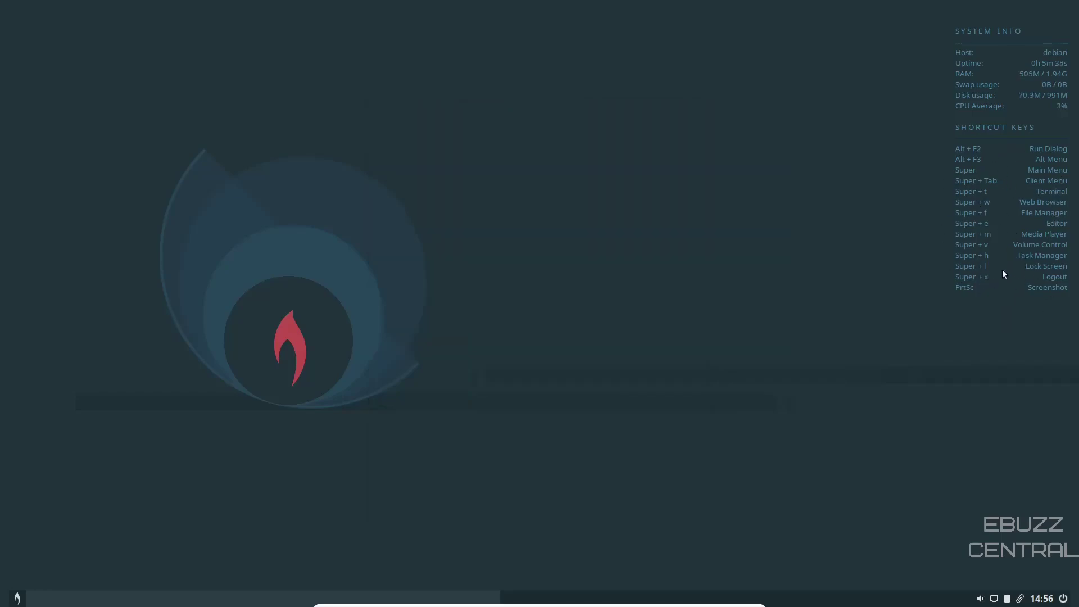
# Show the 'Welcome to BunsenLabs Live!' notes from the desktop root menu, then dismiss them with OK.
pyautogui.rightClick(518, 151)
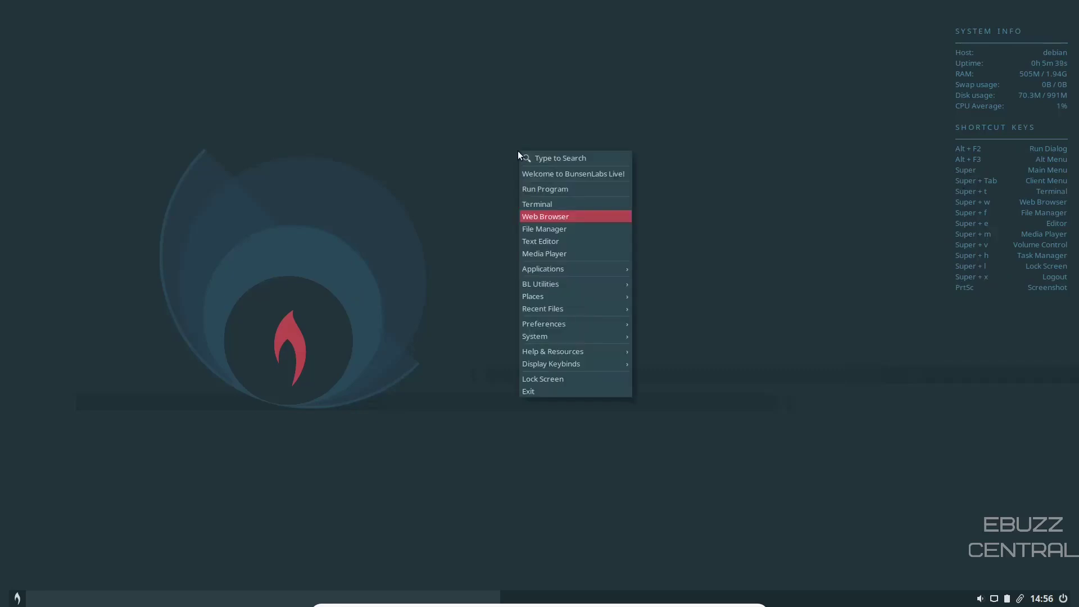
pyautogui.click(547, 175)
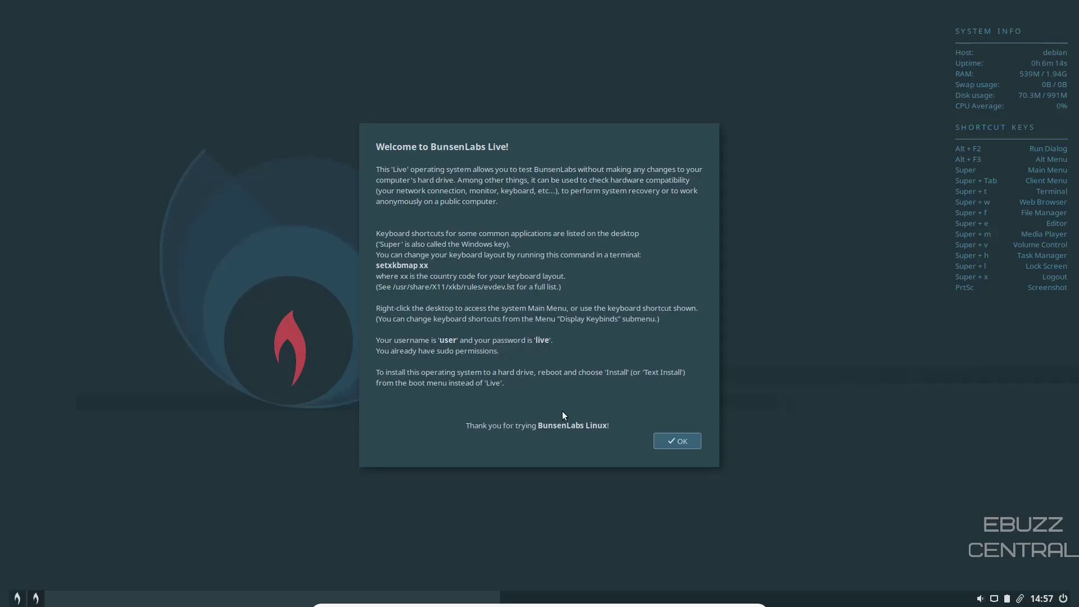
pyautogui.click(689, 444)
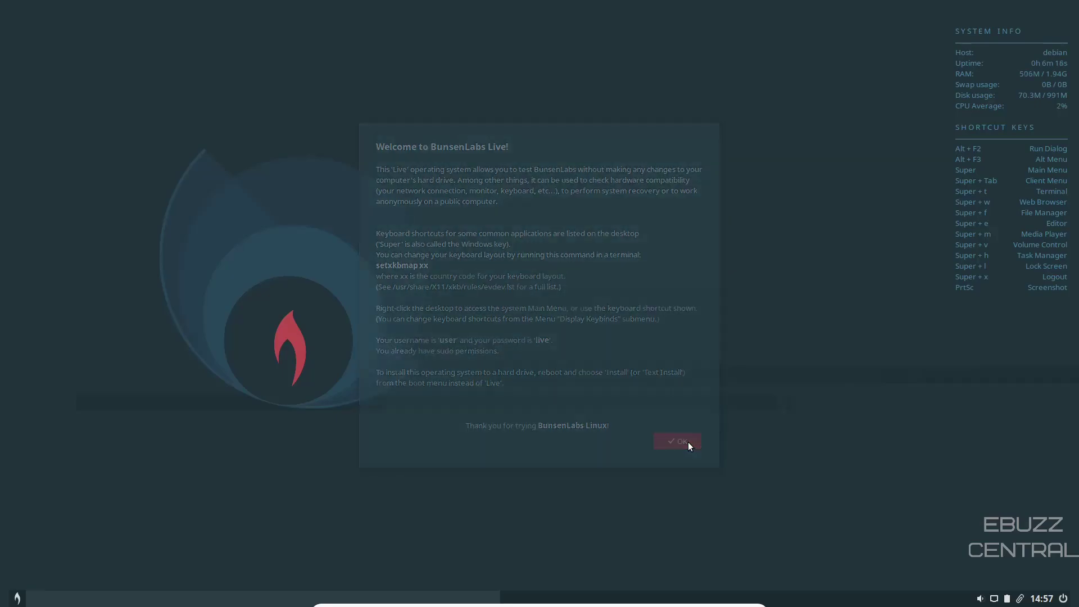
# Launch a Terminal from the desktop menu and run htop to list running processes.
pyautogui.rightClick(403, 307)
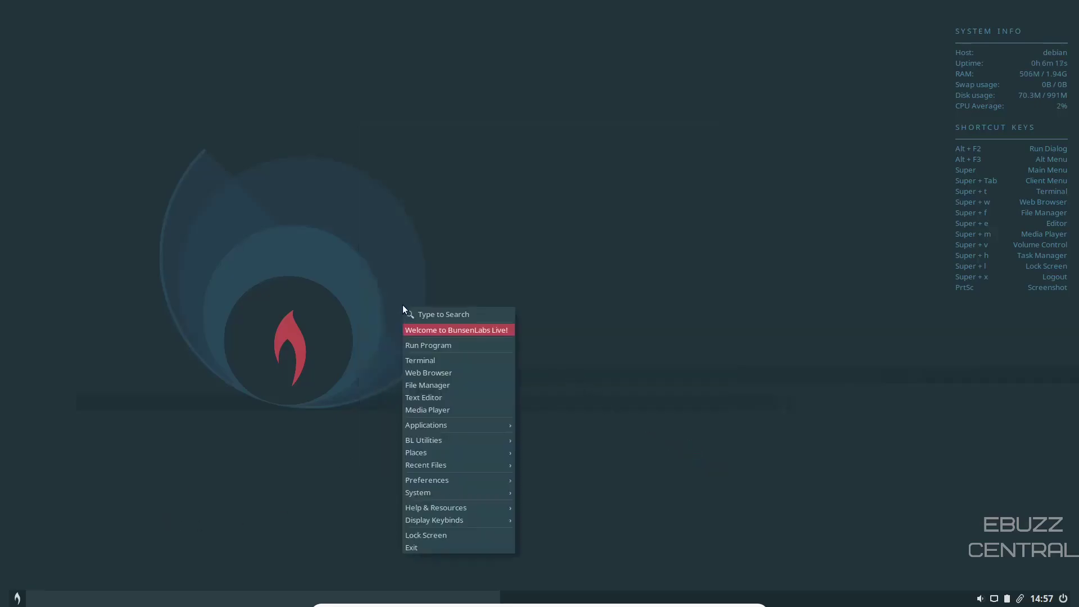
pyautogui.click(444, 362)
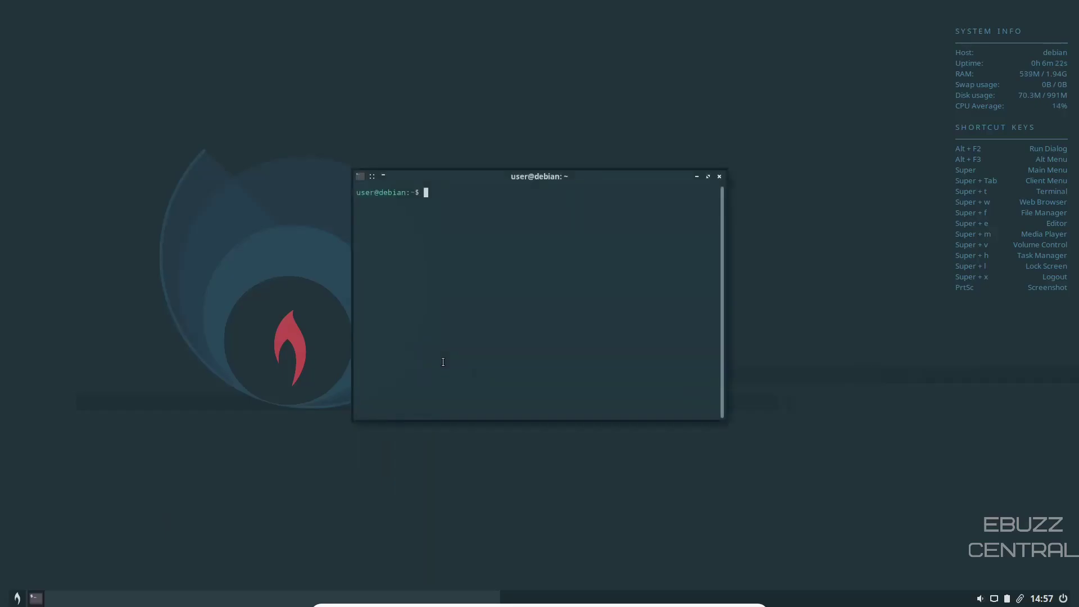
pyautogui.write('htop')
pyautogui.press('Return')
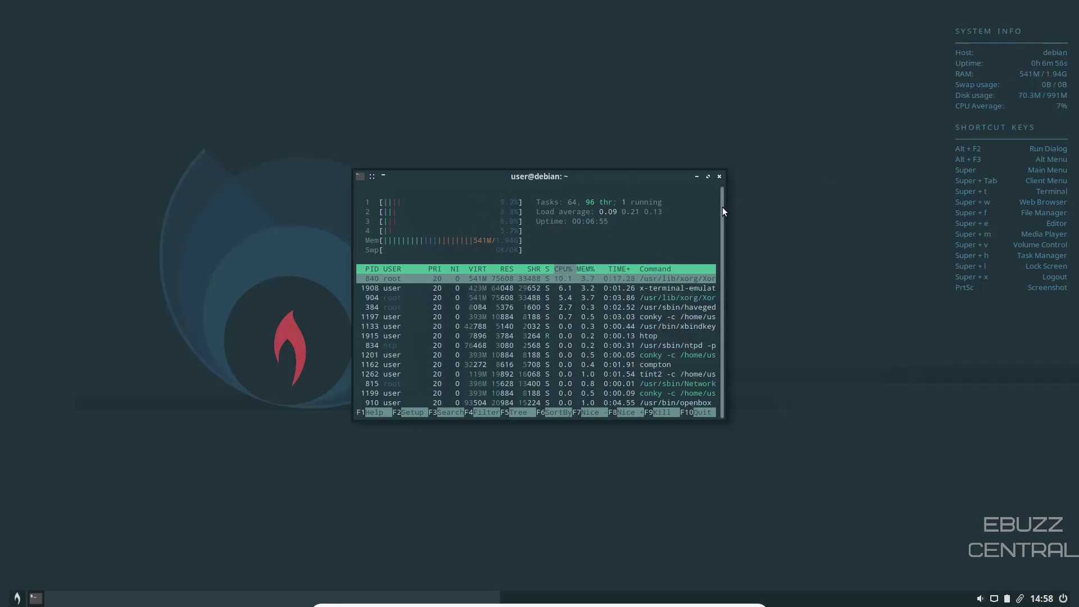
# Close the htop terminal, open the file manager on the home folder, and move and widen its window.
pyautogui.click(719, 176)
pyautogui.rightClick(558, 204)
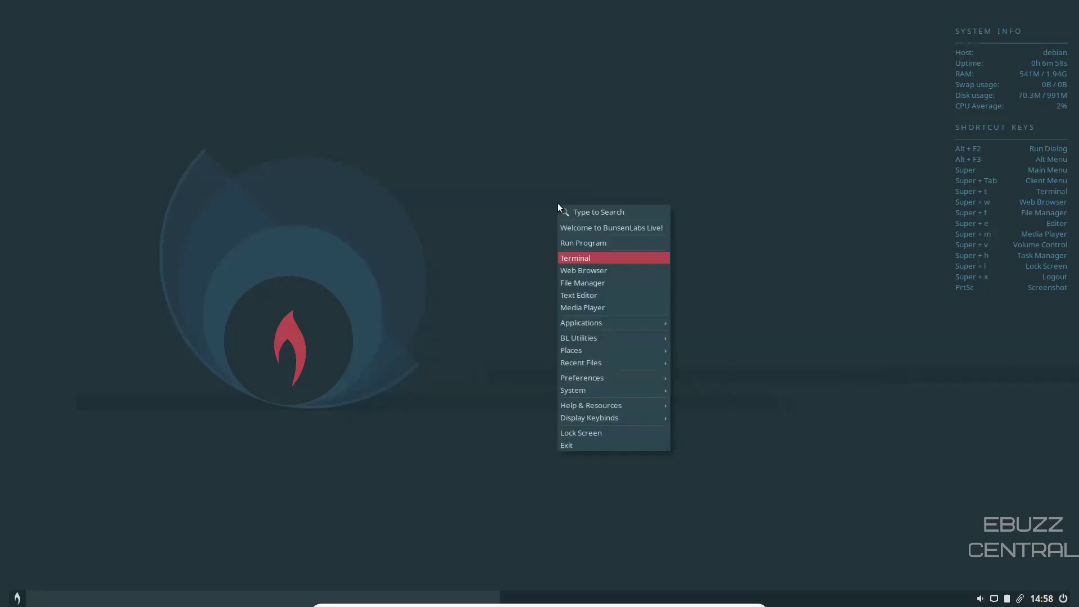
pyautogui.click(591, 285)
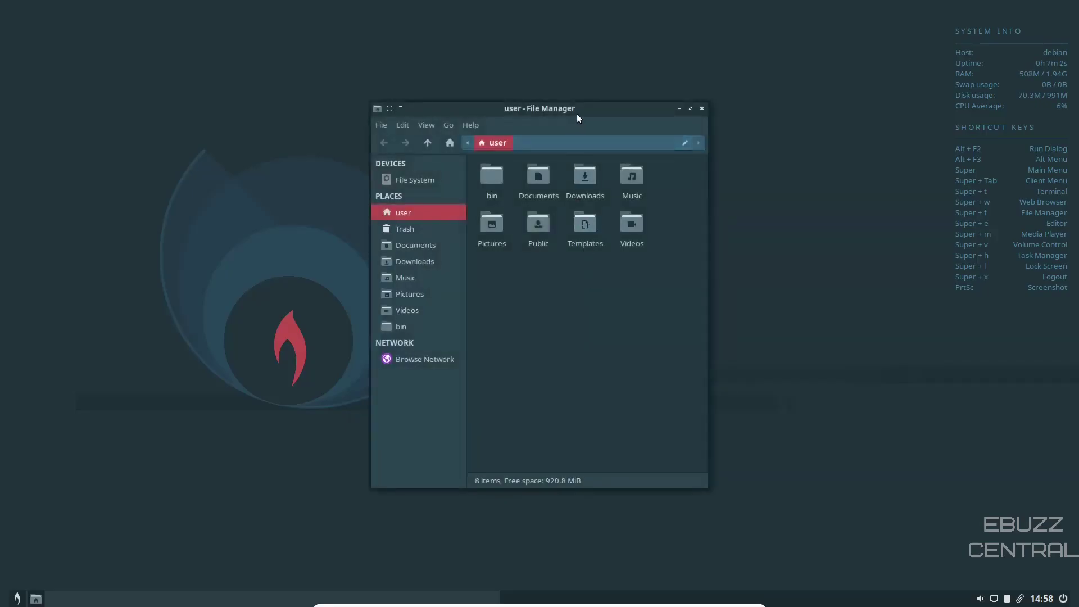
pyautogui.moveTo(577, 113); pyautogui.dragTo(495, 55)
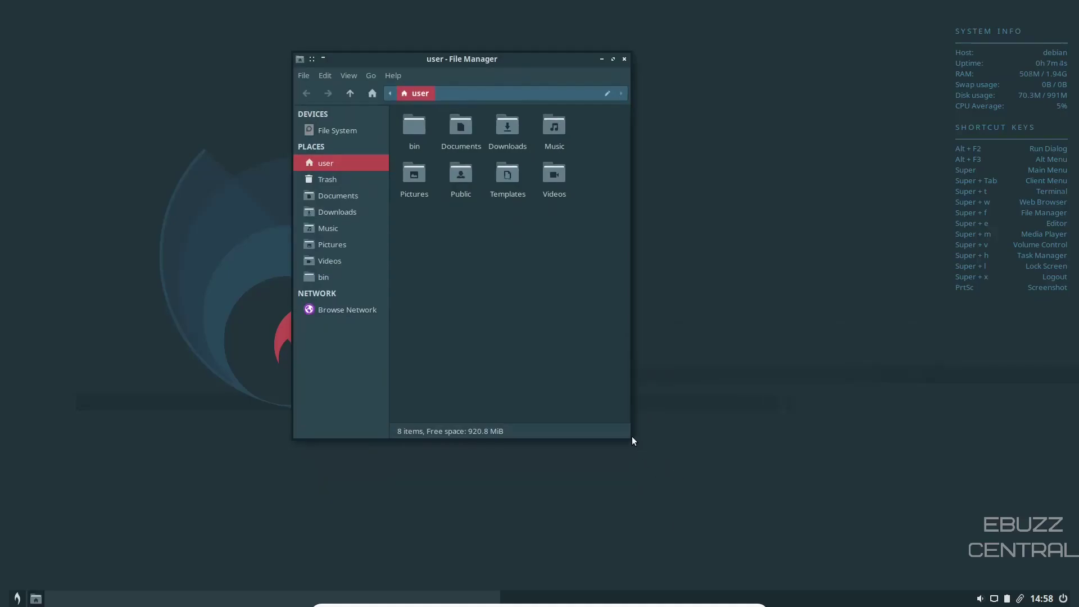
pyautogui.moveTo(633, 439); pyautogui.dragTo(734, 431)
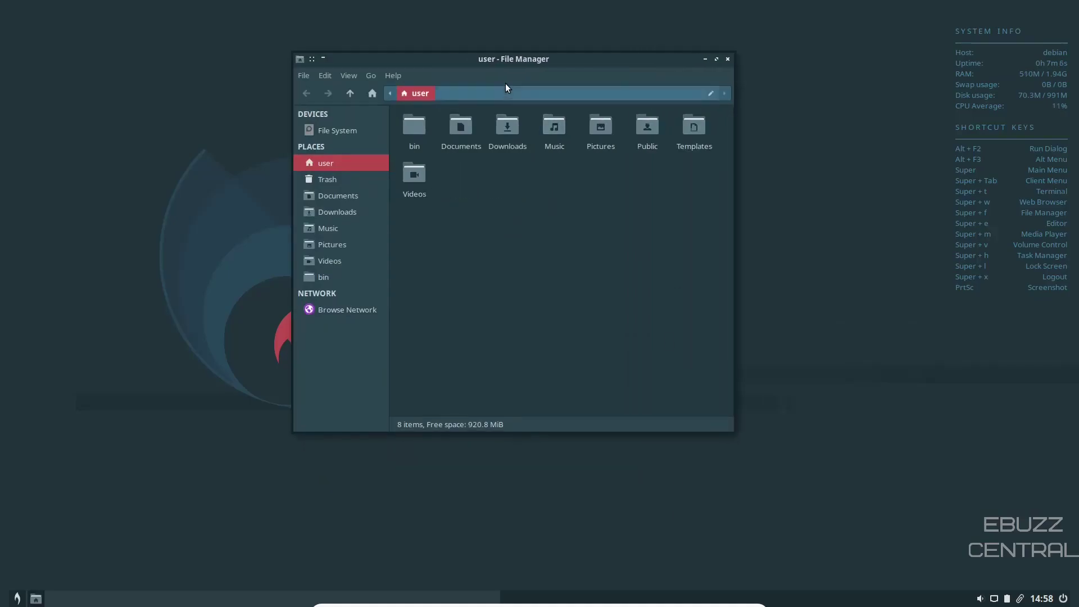
# Check Thunar's version 1.8.4 under Help > About, then select the Videos folder.
pyautogui.click(393, 75)
pyautogui.click(403, 109)
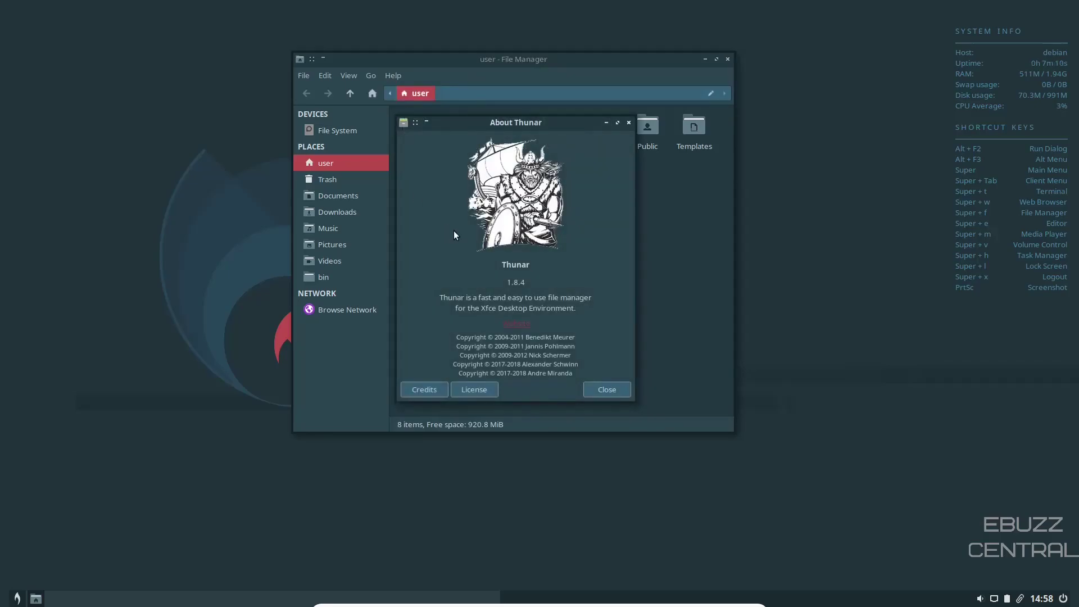
pyautogui.click(606, 389)
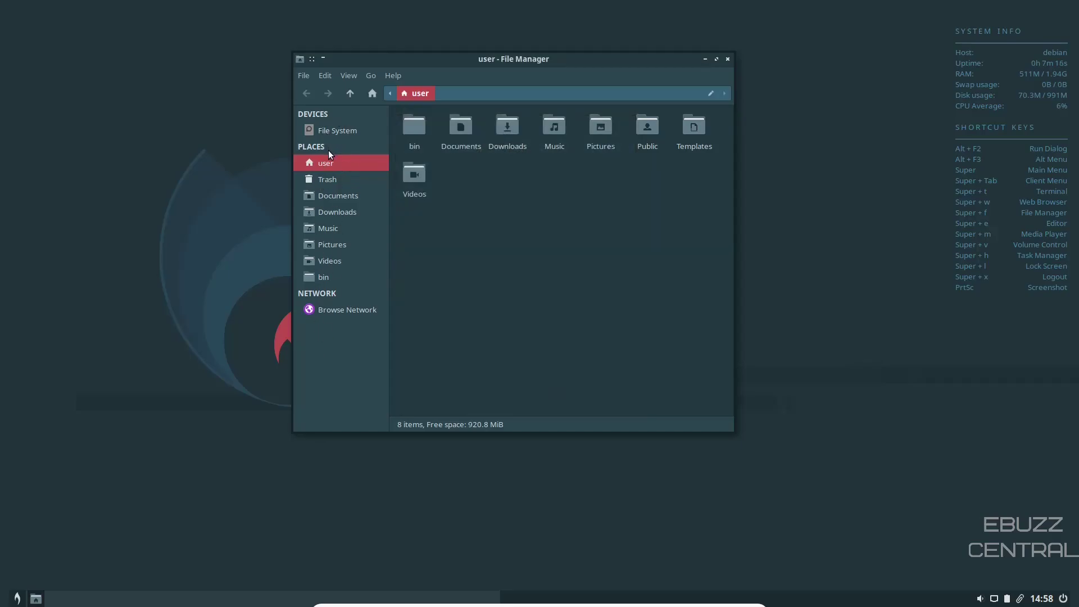
pyautogui.press('End')
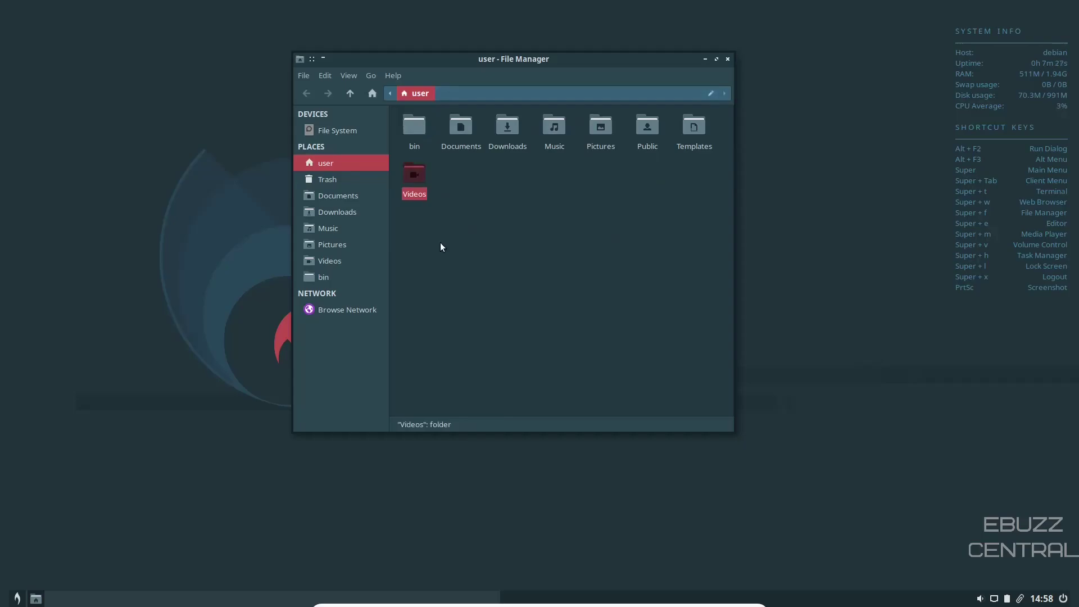
pyautogui.click(726, 58)
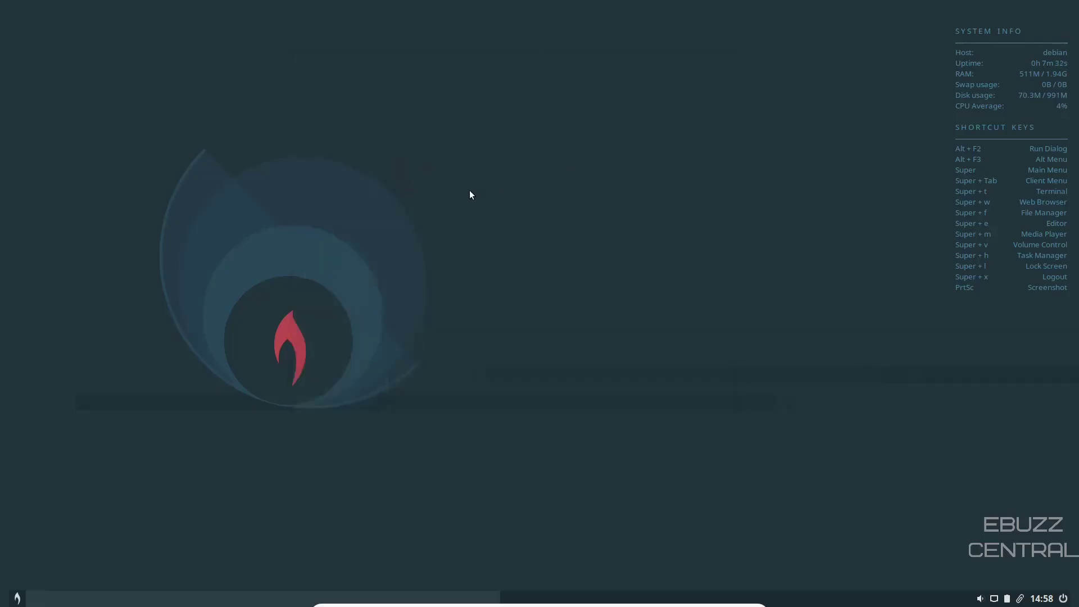
pyautogui.rightClick(470, 191)
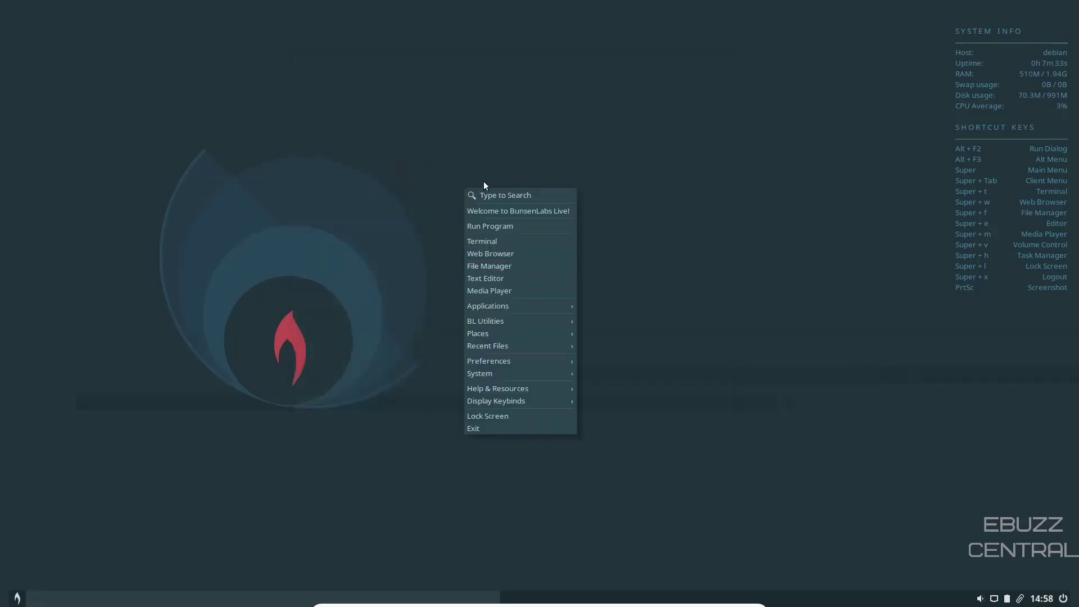
pyautogui.click(502, 279)
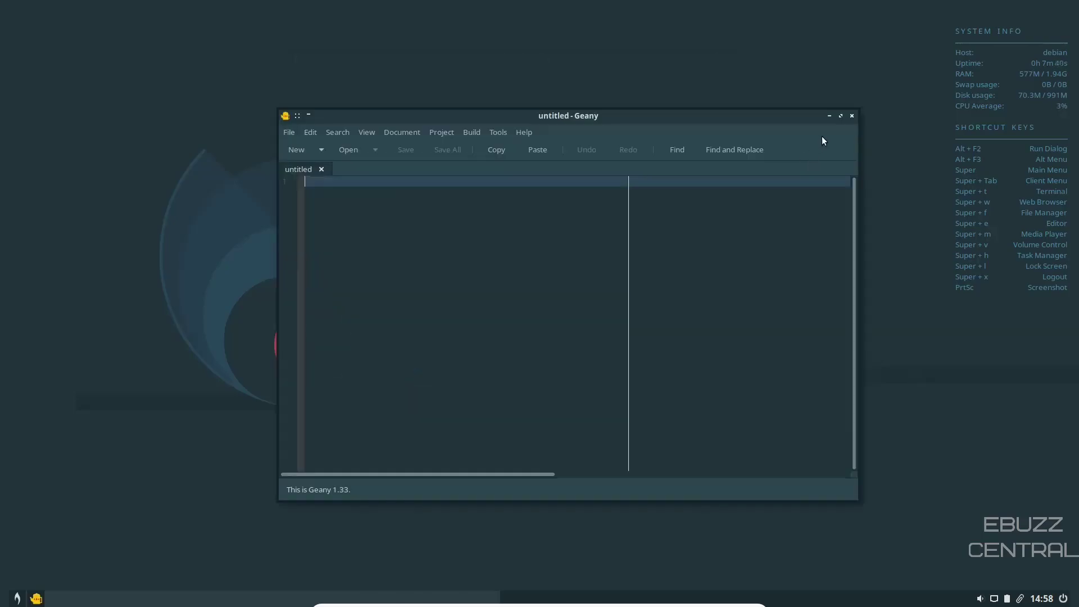
pyautogui.click(851, 114)
pyautogui.rightClick(477, 167)
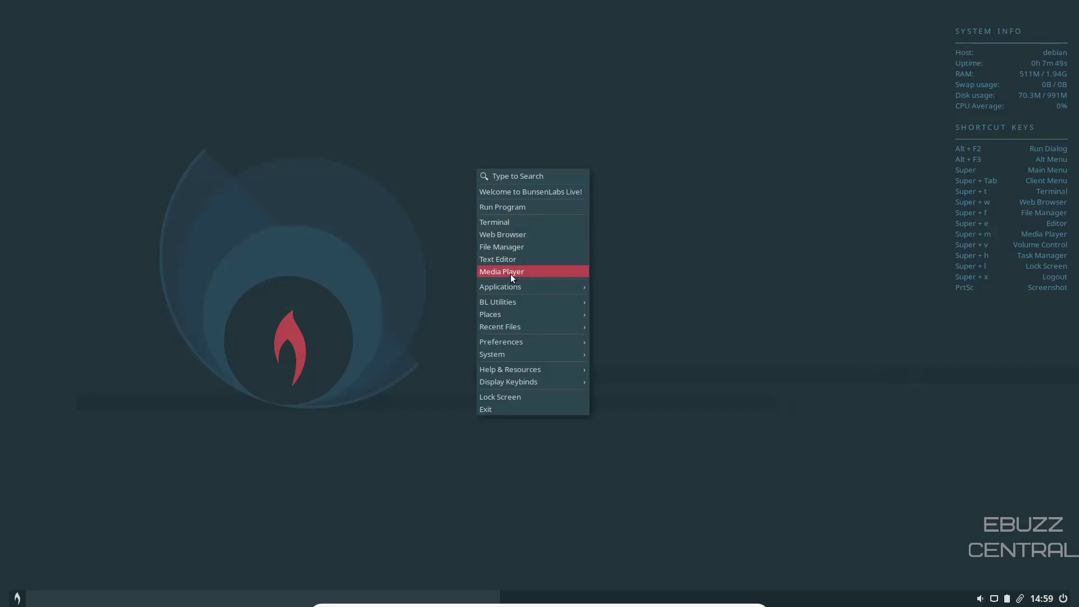
pyautogui.moveTo(515, 289)
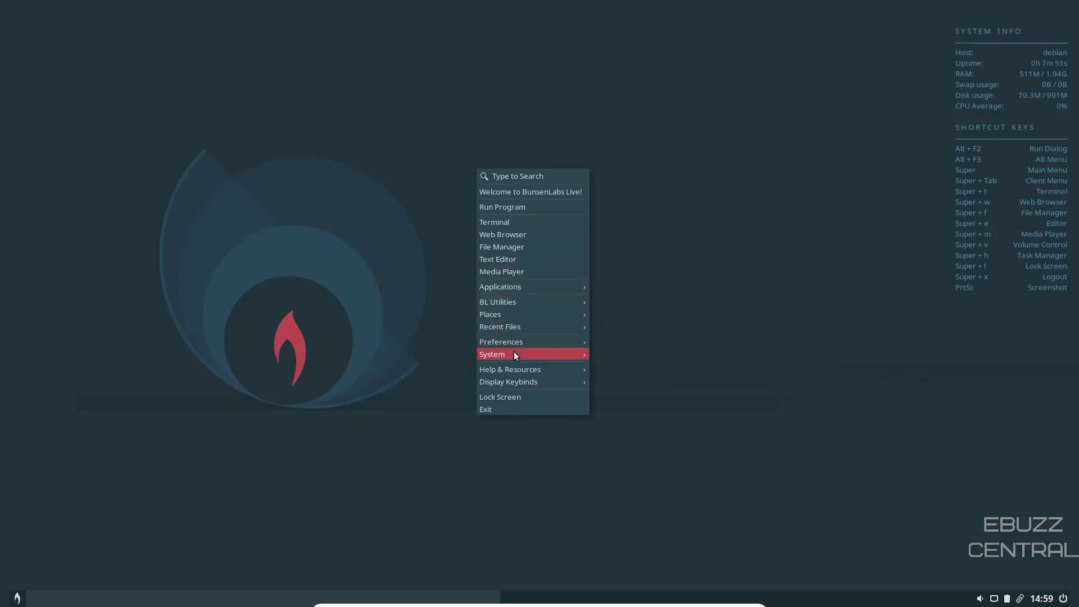
pyautogui.click(157, 329)
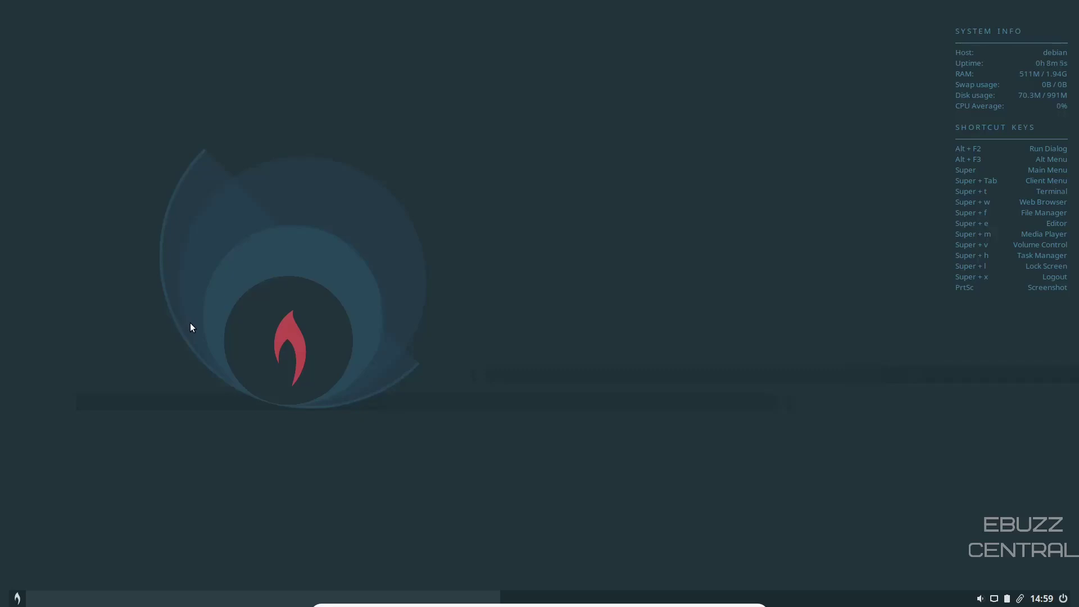
pyautogui.click(18, 598)
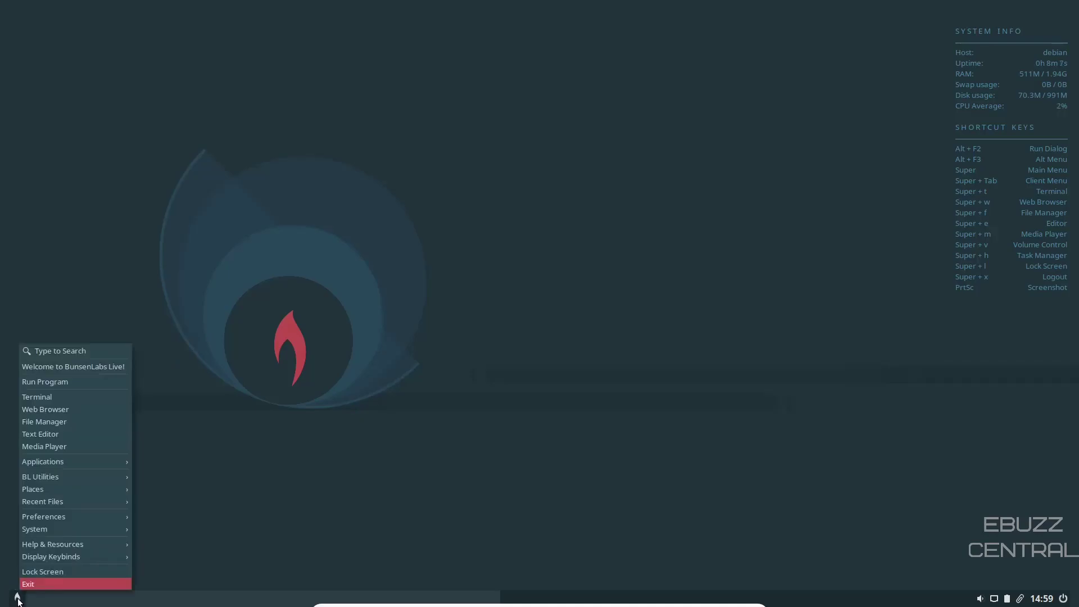
pyautogui.moveTo(71, 517)
pyautogui.moveTo(172, 517)
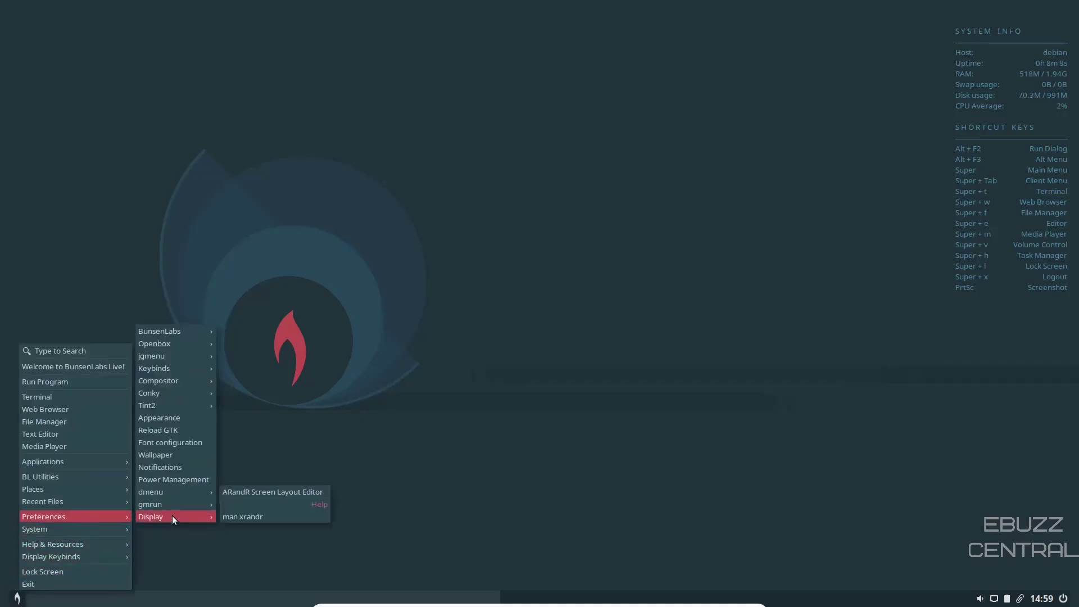
pyautogui.click(255, 493)
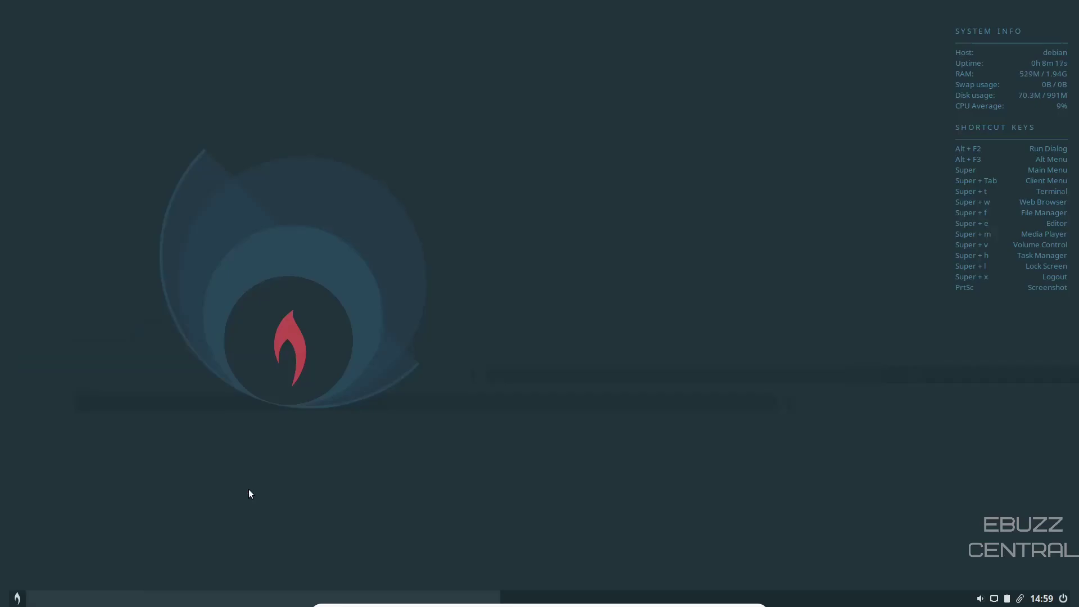
pyautogui.click(597, 201)
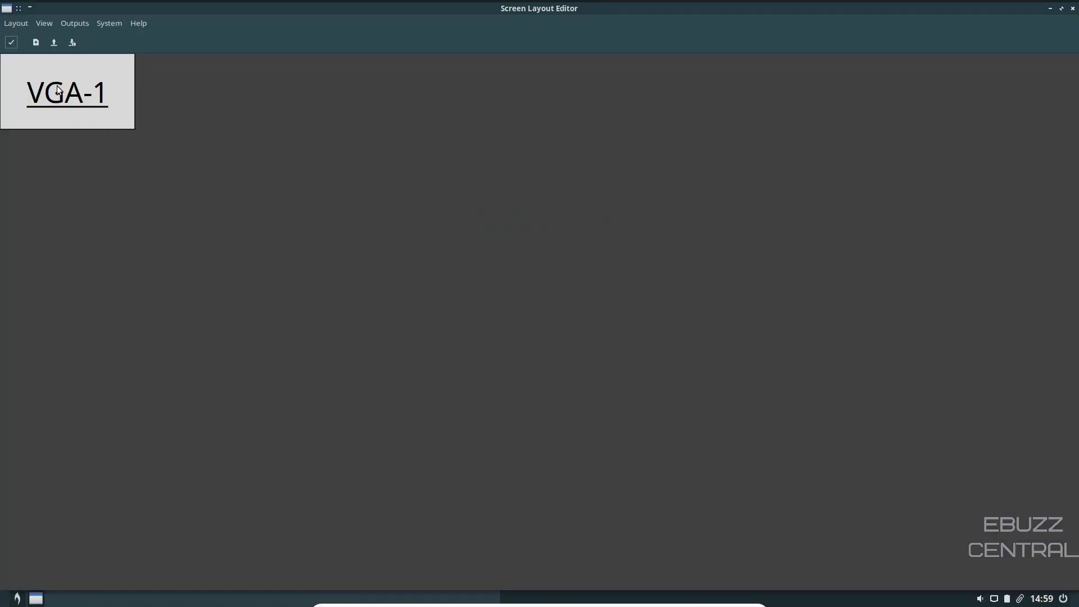
pyautogui.click(72, 21)
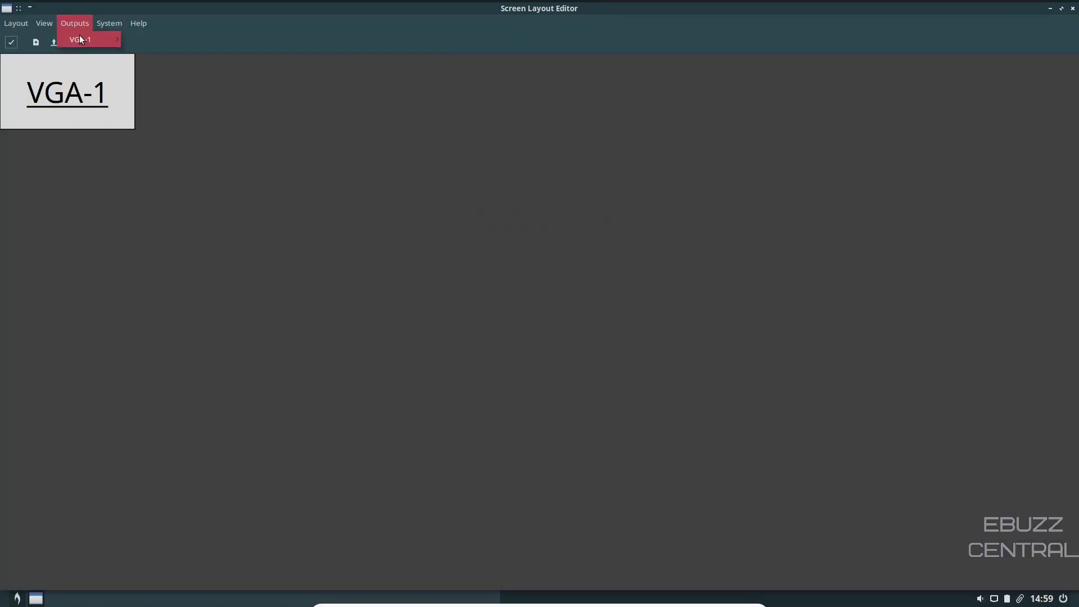
pyautogui.moveTo(83, 40)
pyautogui.moveTo(177, 73)
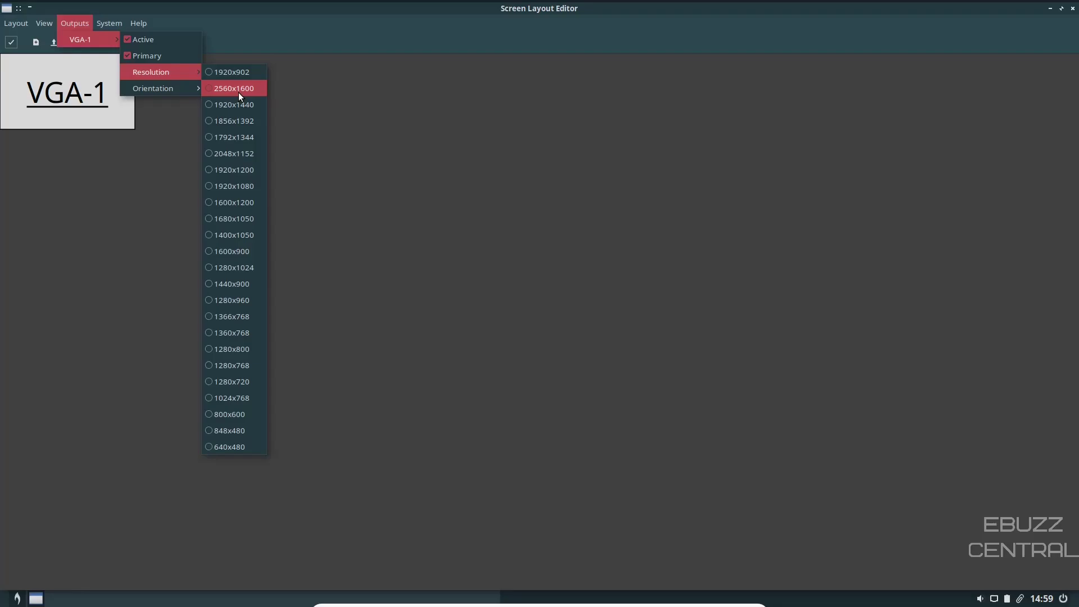
pyautogui.click(383, 191)
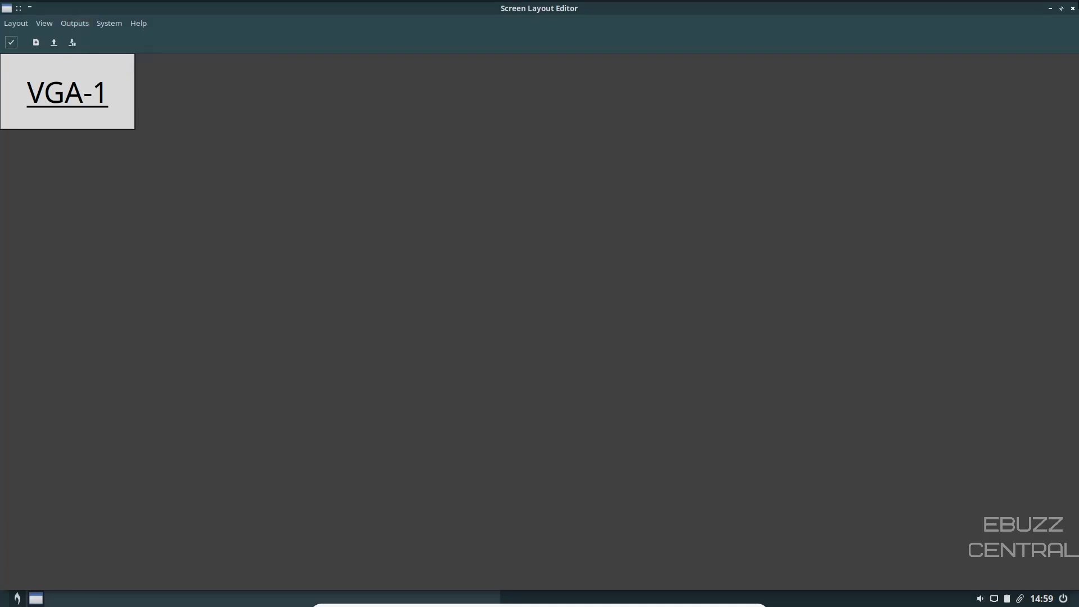
# Close ARandR and browse the main menu's Applications Accessories, Graphics and Settings submenus.
pyautogui.click(1073, 8)
pyautogui.click(17, 598)
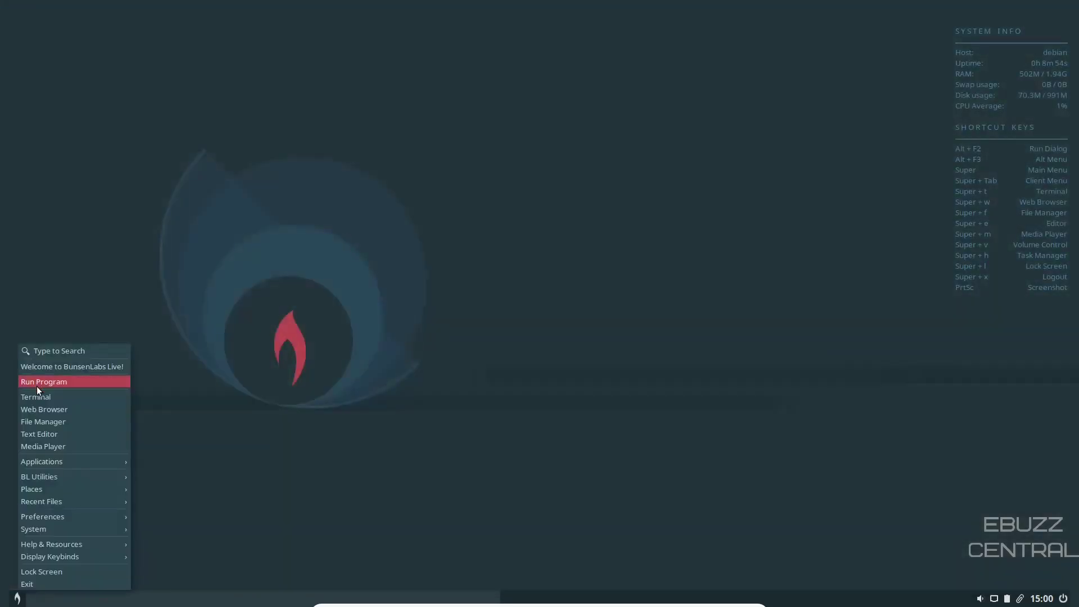
pyautogui.moveTo(45, 457)
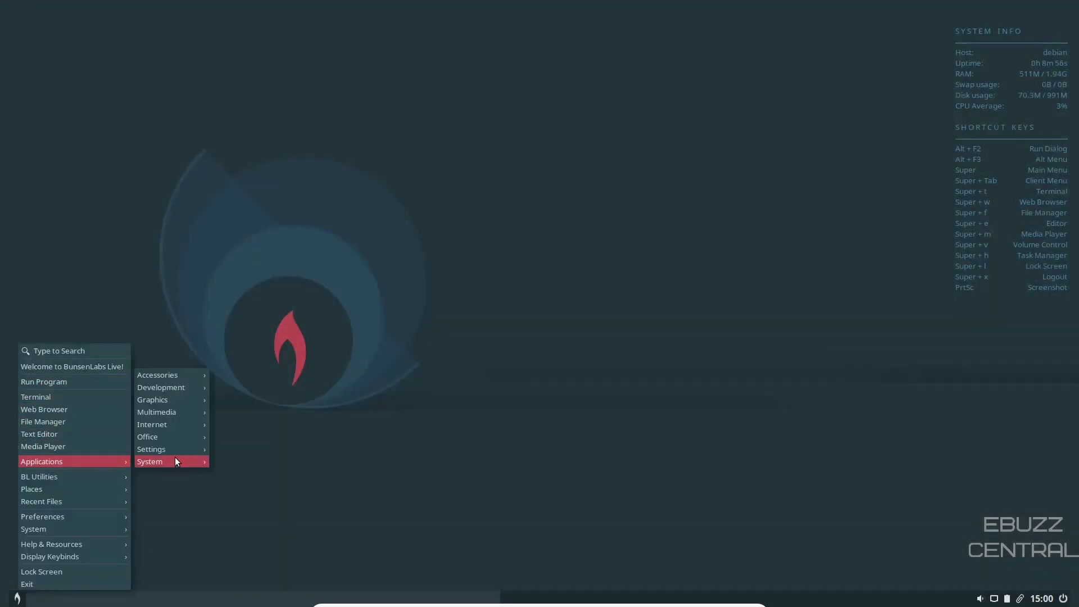
pyautogui.moveTo(189, 369)
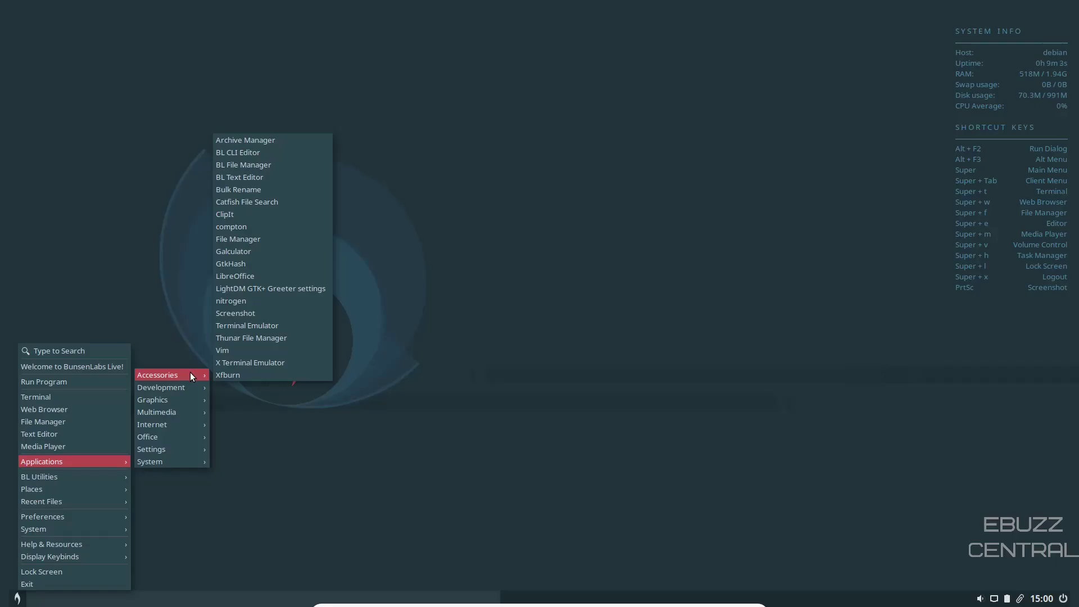
pyautogui.moveTo(183, 388)
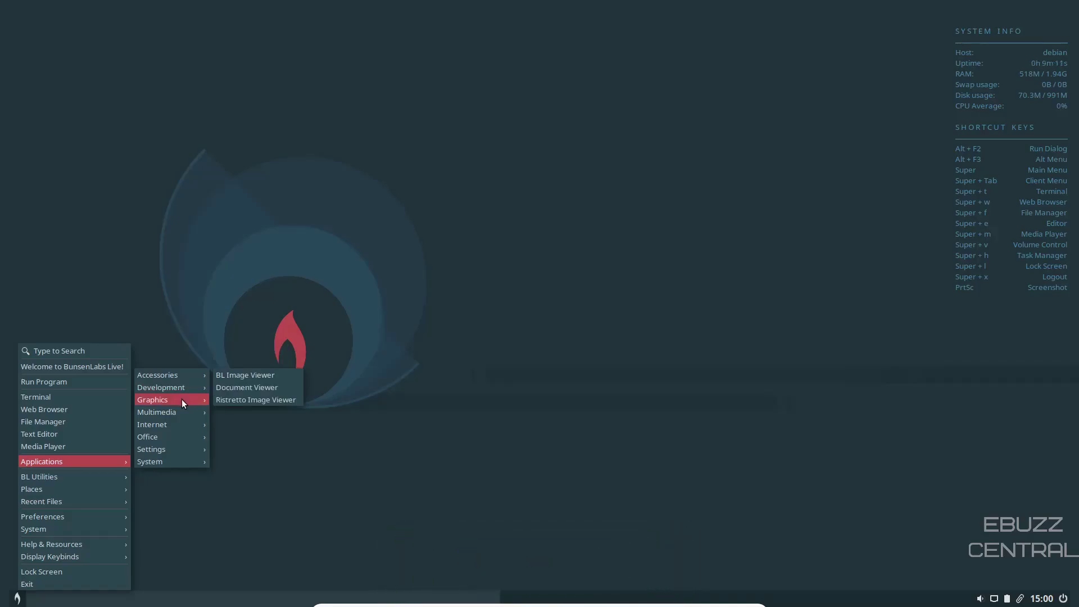
pyautogui.moveTo(183, 418)
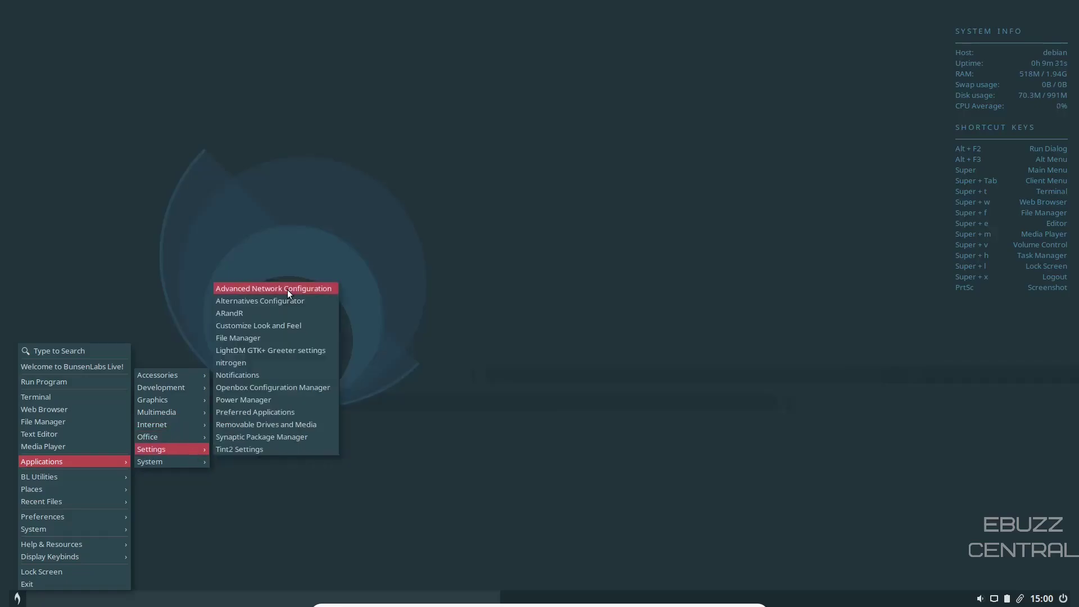
# Launch Customize Look and Feel, move it up and left, and enlarge it to show more themes.
pyautogui.click(270, 325)
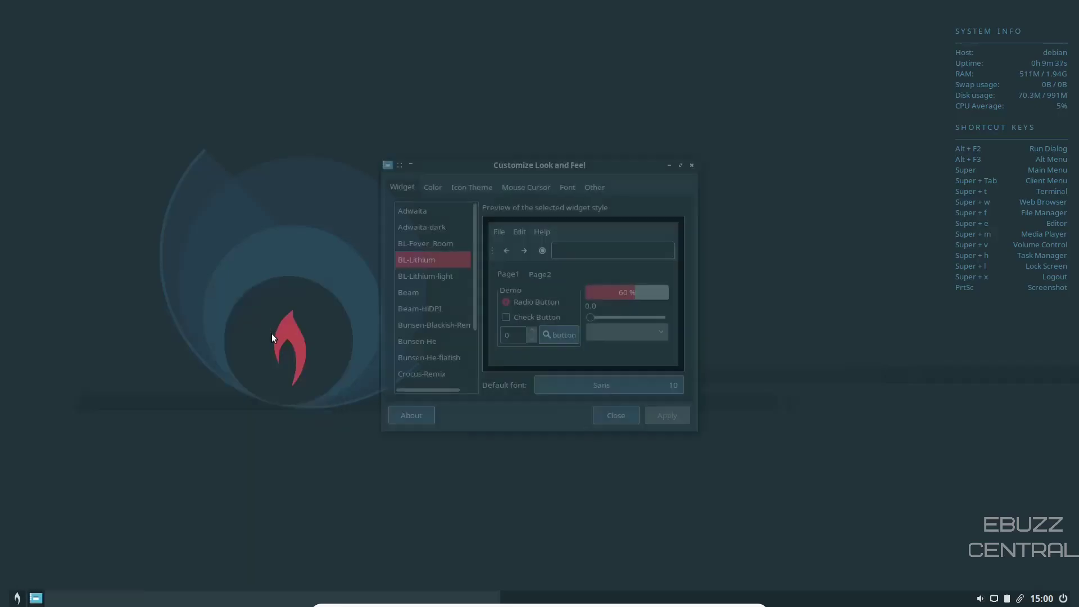
pyautogui.moveTo(565, 164); pyautogui.dragTo(441, 67)
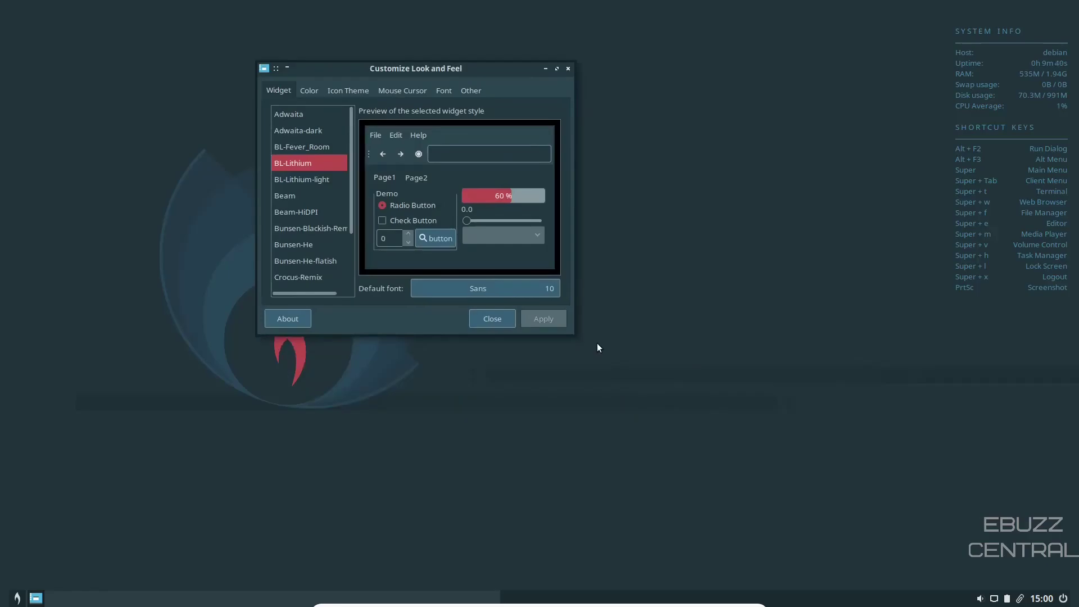
pyautogui.moveTo(568, 328); pyautogui.dragTo(783, 487)
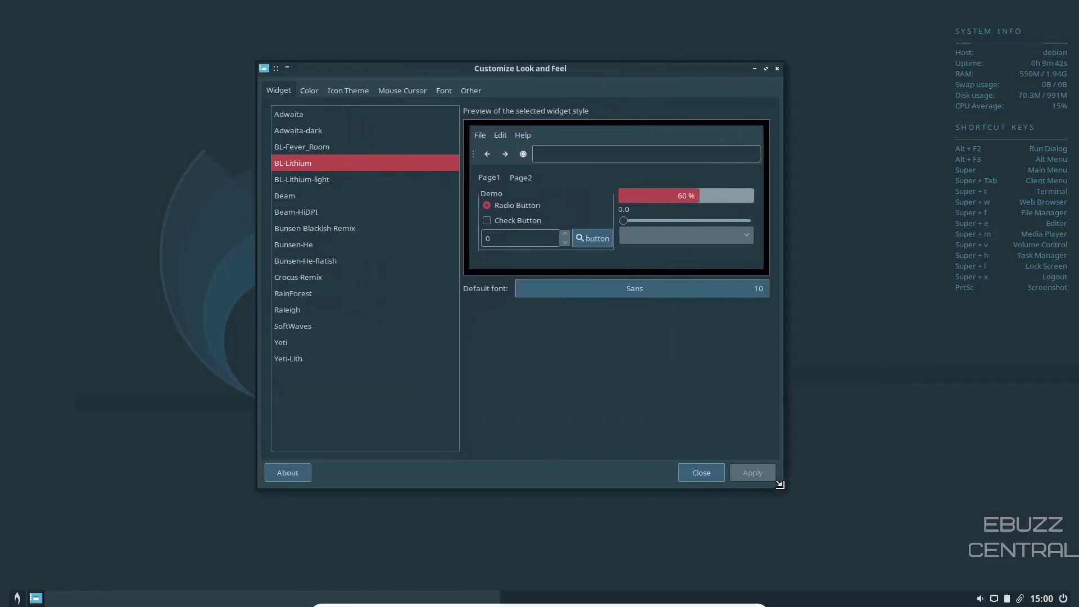
# Preview widget themes from BL-Fever_Room to RainForest, settle on Crocus-Remix, and view the Color page.
pyautogui.click(299, 147)
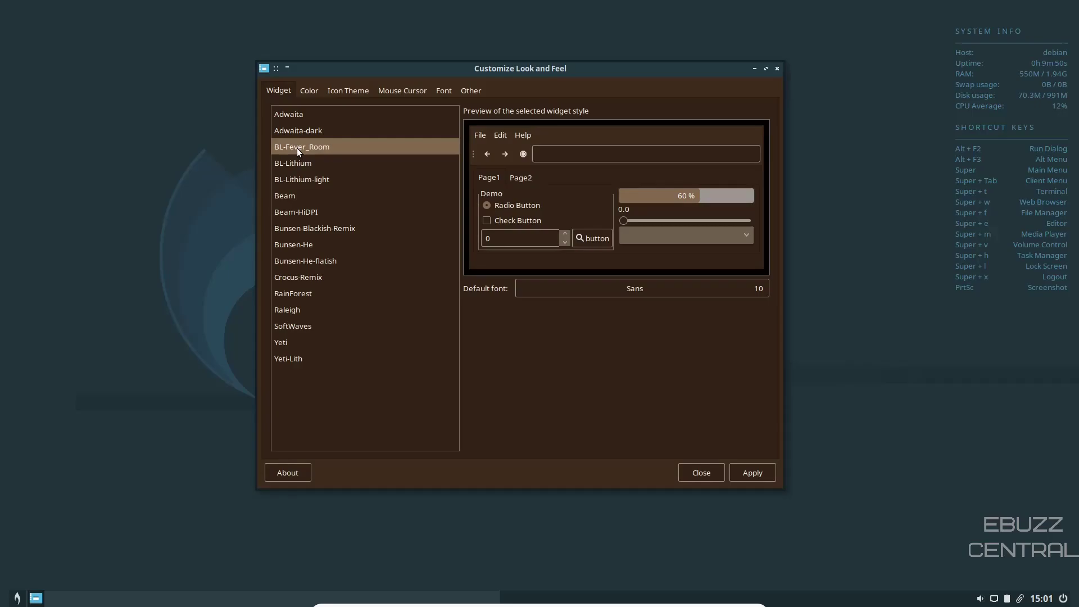
pyautogui.click(299, 179)
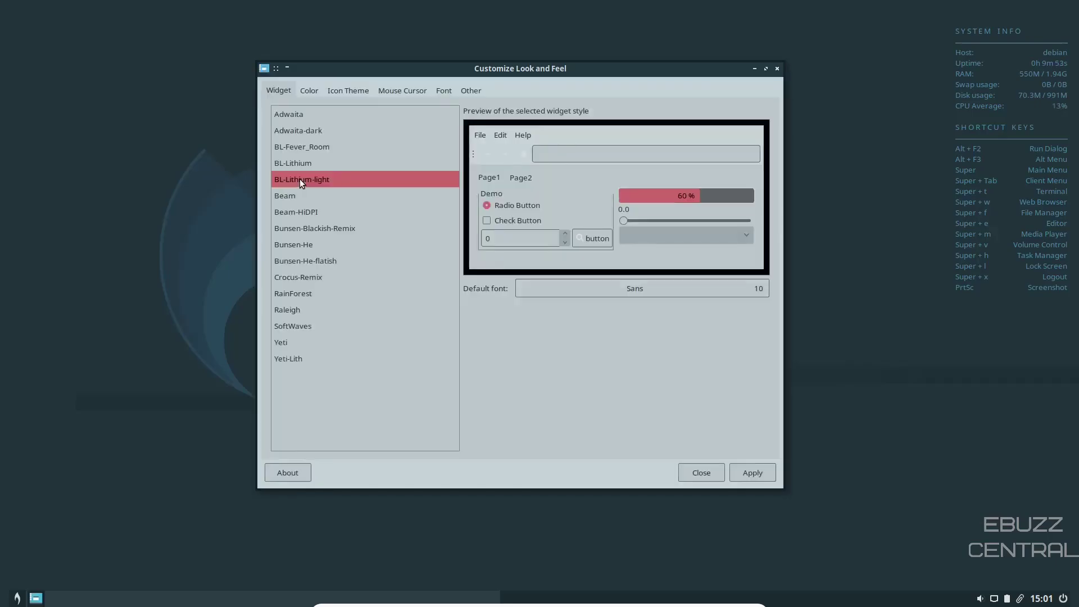
pyautogui.click(315, 228)
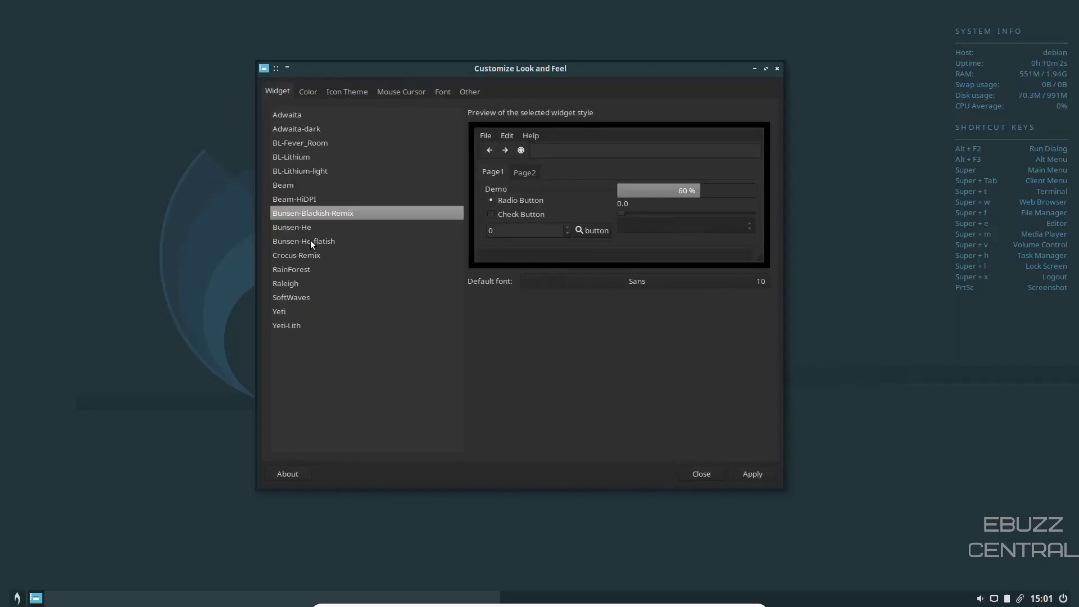
pyautogui.click(310, 239)
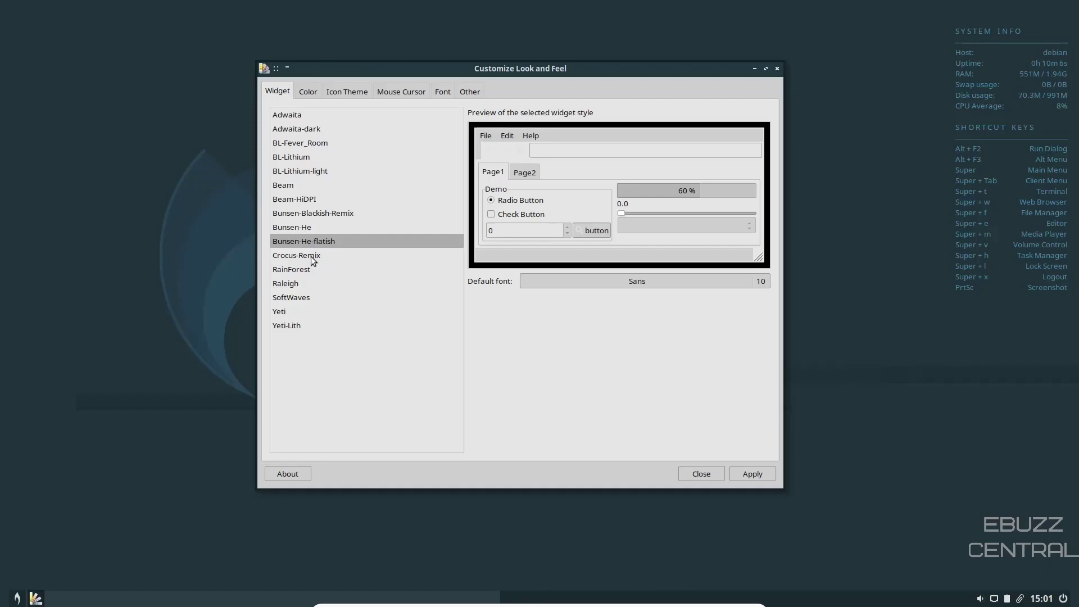
pyautogui.click(311, 255)
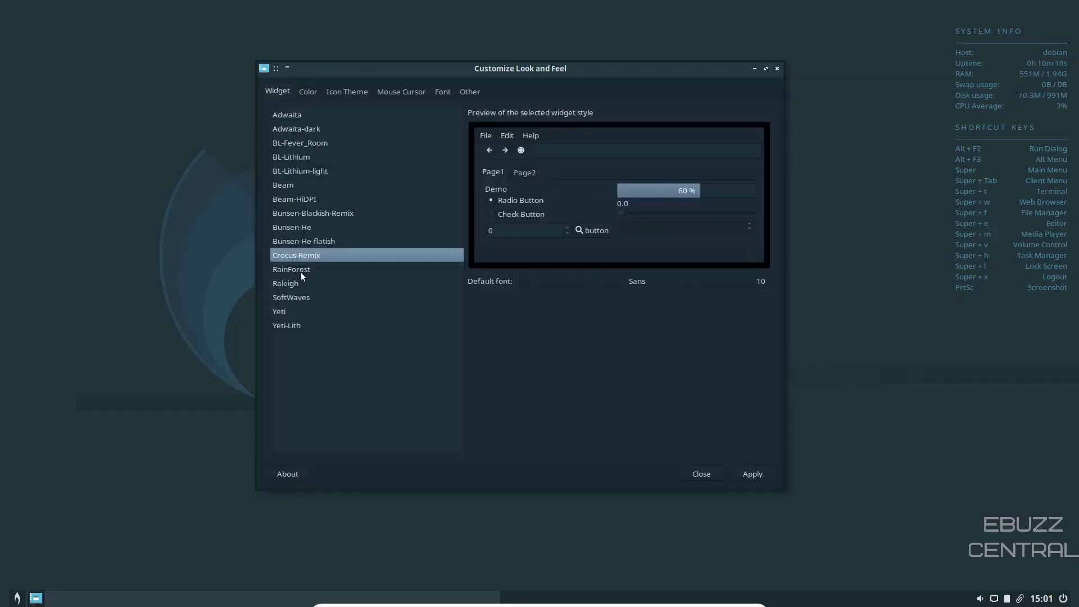
pyautogui.click(301, 272)
pyautogui.click(307, 254)
pyautogui.click(308, 93)
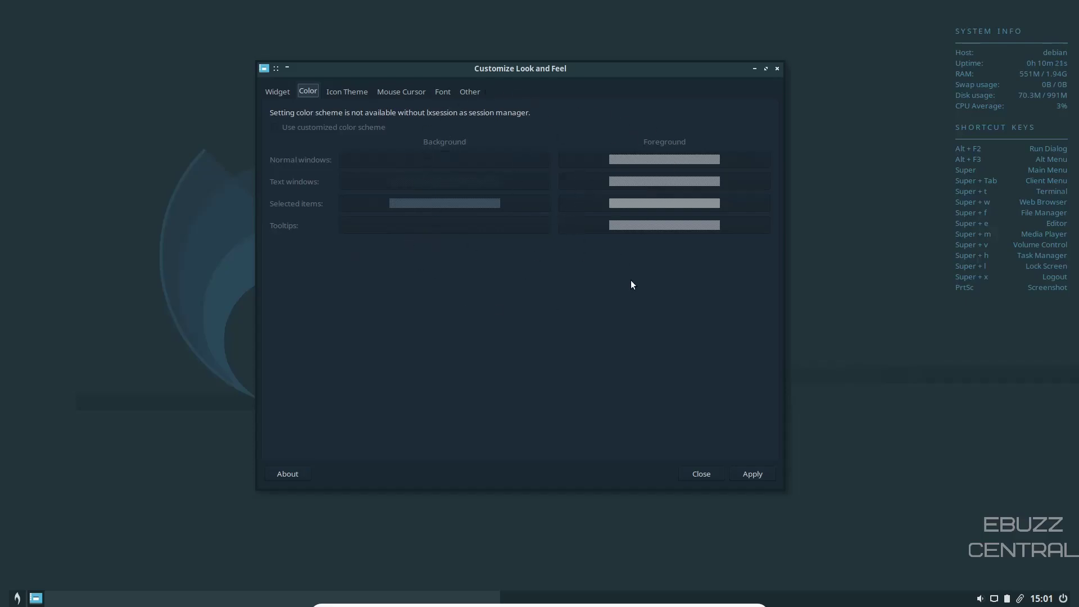
# Apply the Papirus-Bunsen-grey icon theme after trying Papirus-Bunsen-Dark-grey.
pyautogui.click(335, 90)
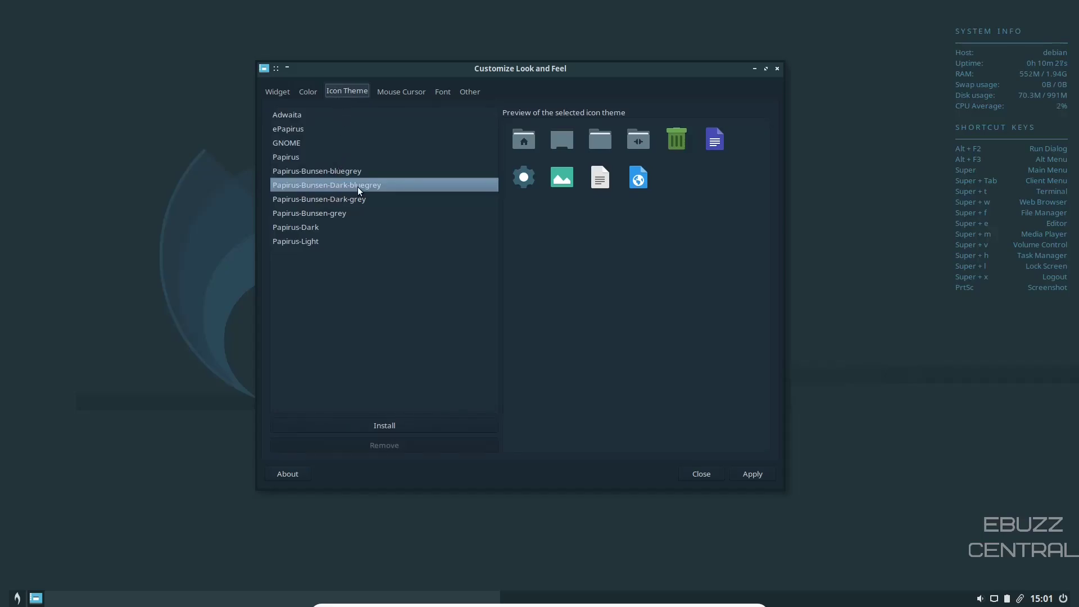
pyautogui.click(316, 200)
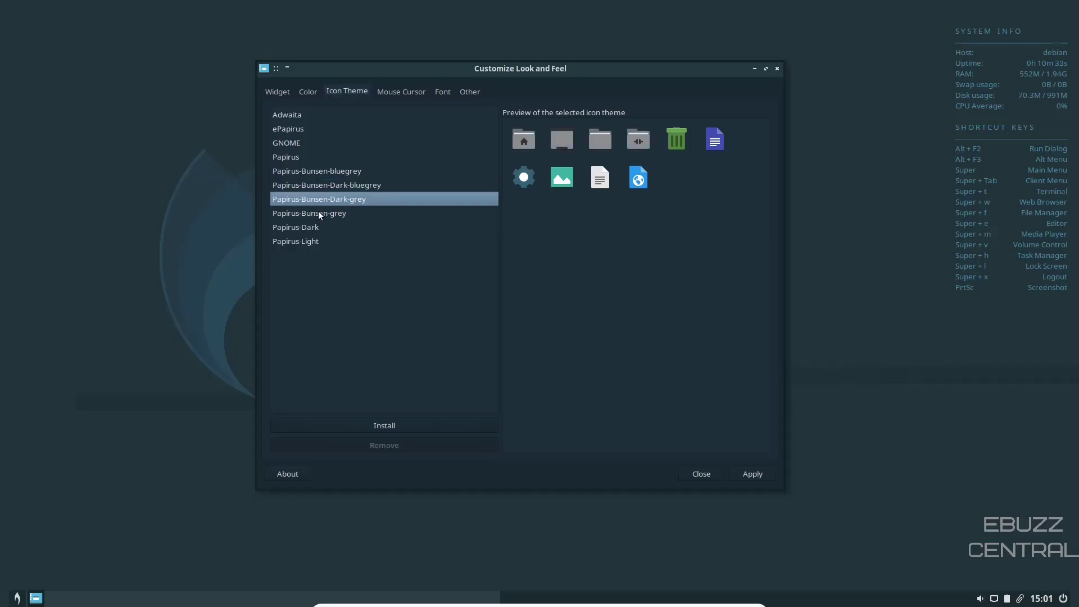
pyautogui.click(318, 212)
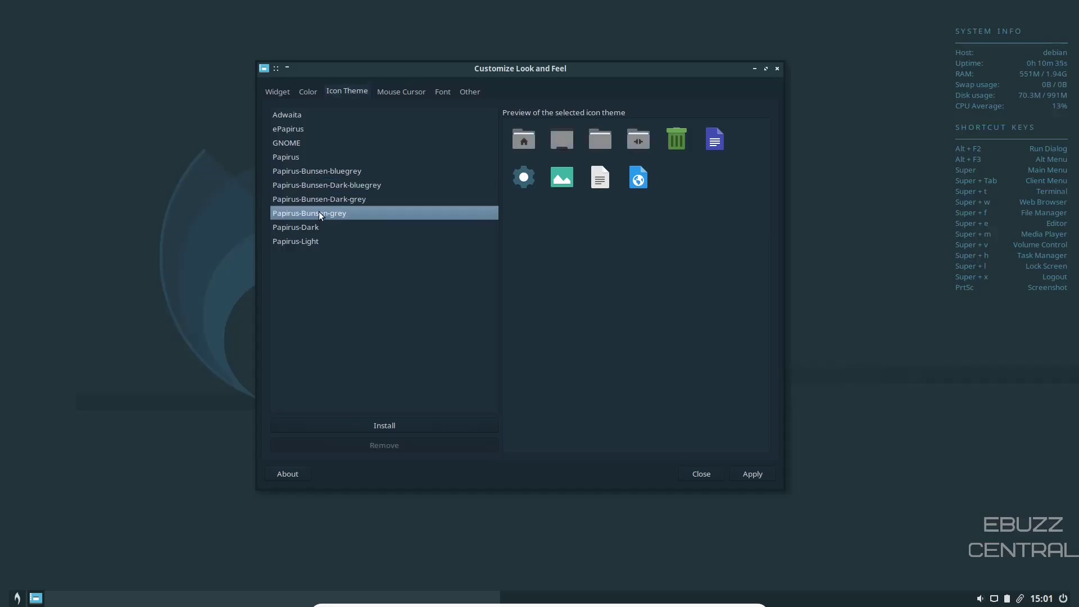
pyautogui.click(747, 474)
# Apply the DMZ (Black) cursor theme, then view the font rendering settings.
pyautogui.click(402, 92)
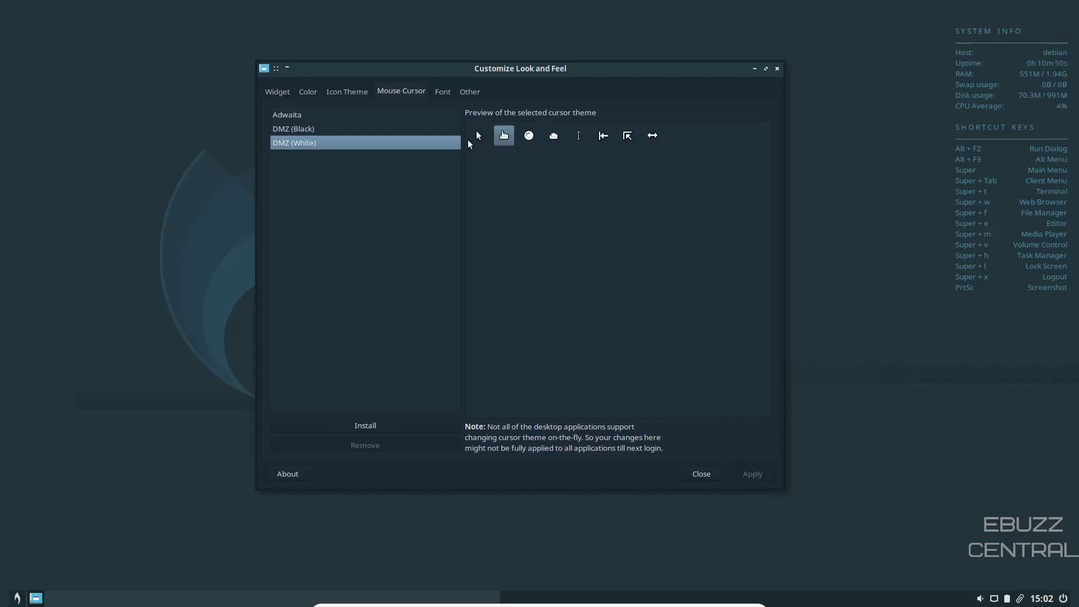
pyautogui.click(302, 129)
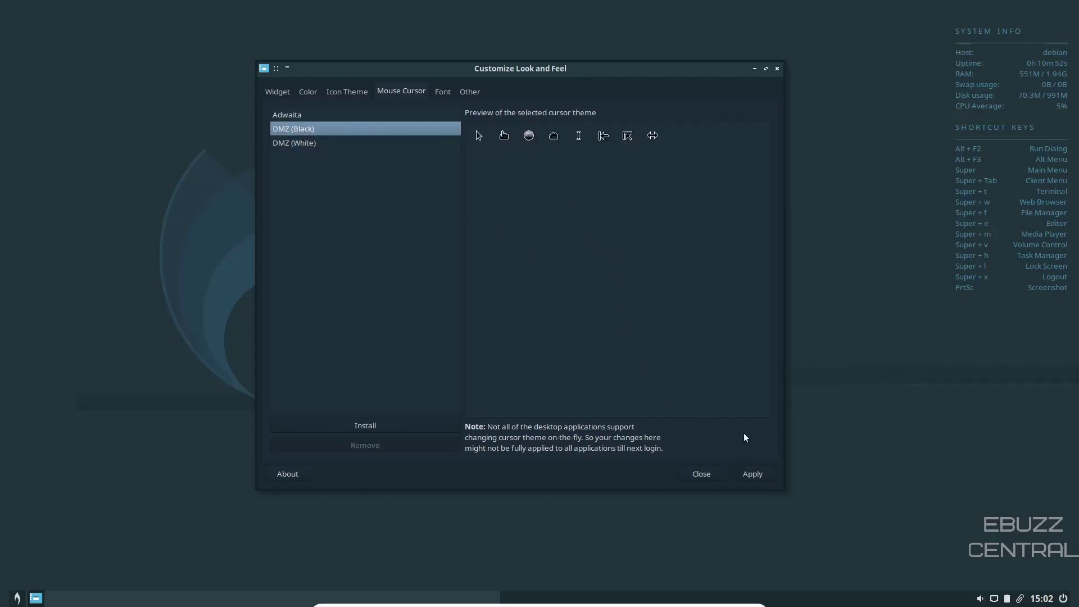
pyautogui.click(752, 474)
pyautogui.click(441, 92)
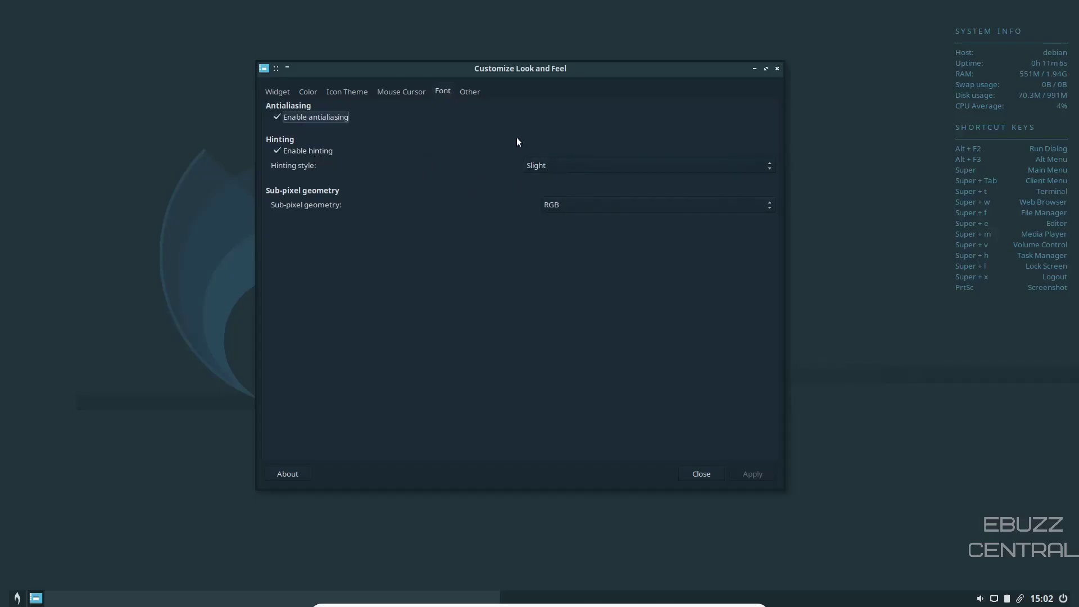
# Keep toolbar style Icons only, set toolbar icon size to Large toolbar icon, apply, and close.
pyautogui.click(466, 92)
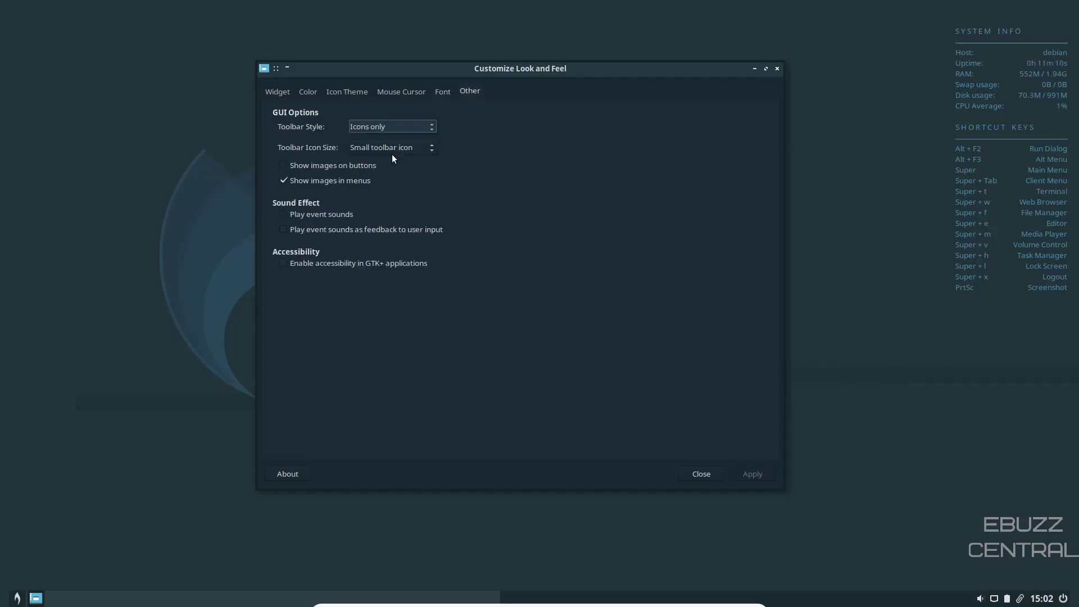
pyautogui.click(397, 127)
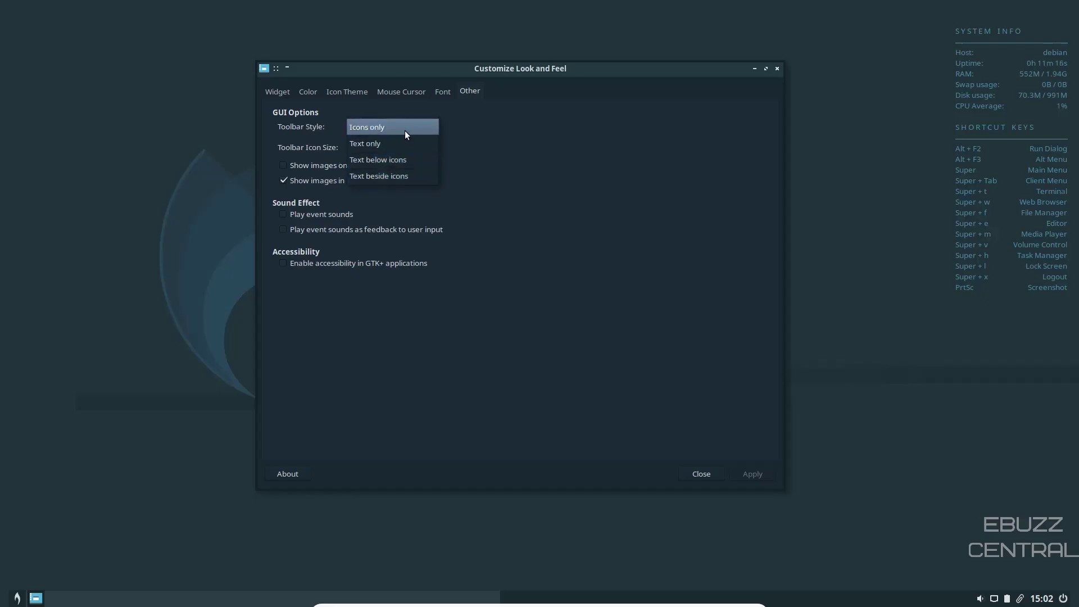
pyautogui.click(406, 133)
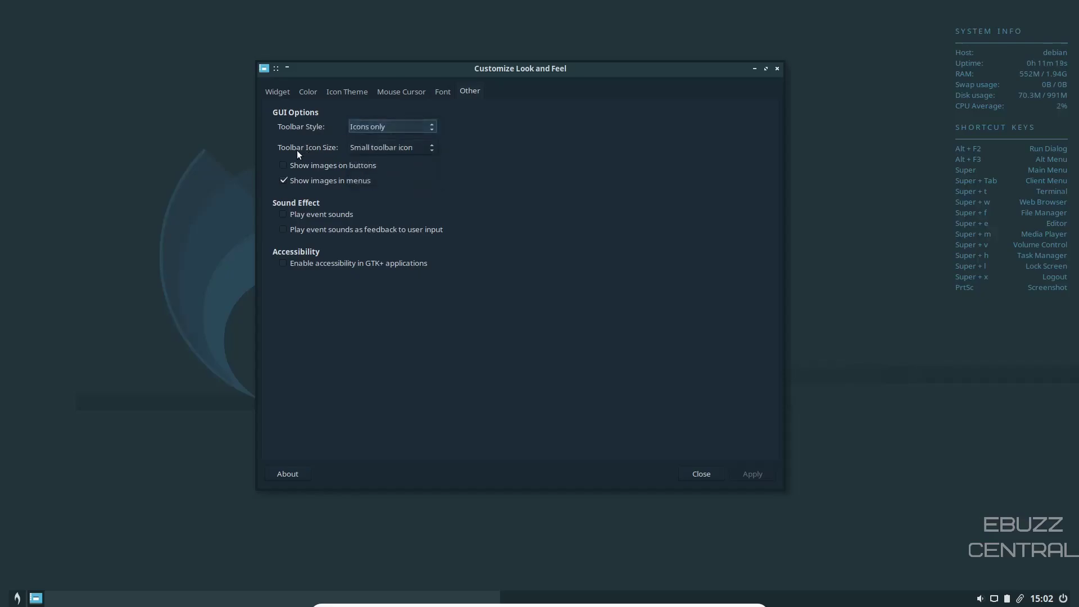
pyautogui.click(430, 150)
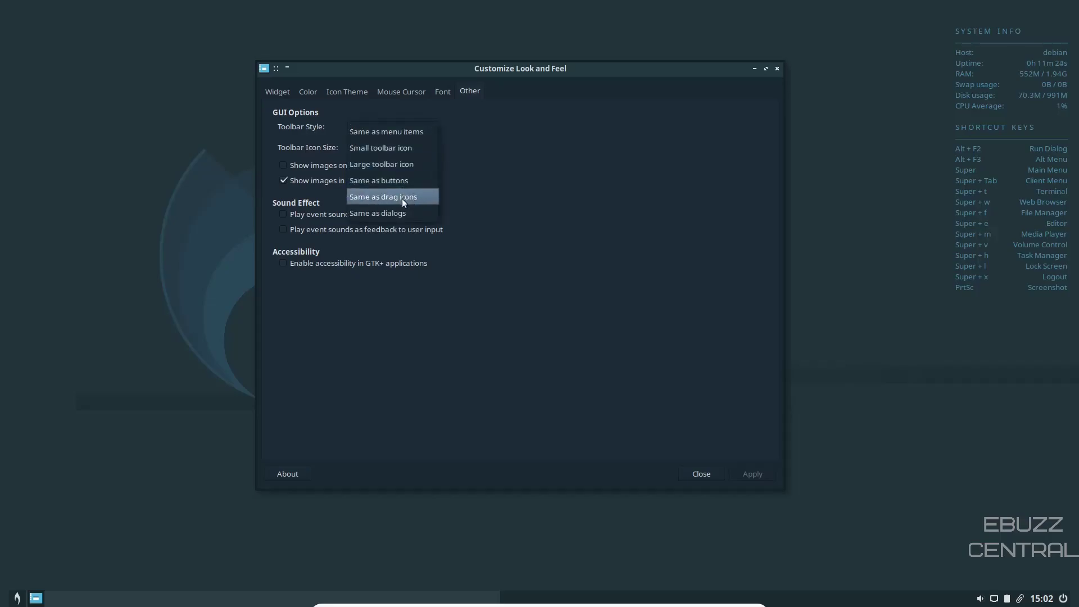
pyautogui.click(397, 165)
pyautogui.click(770, 475)
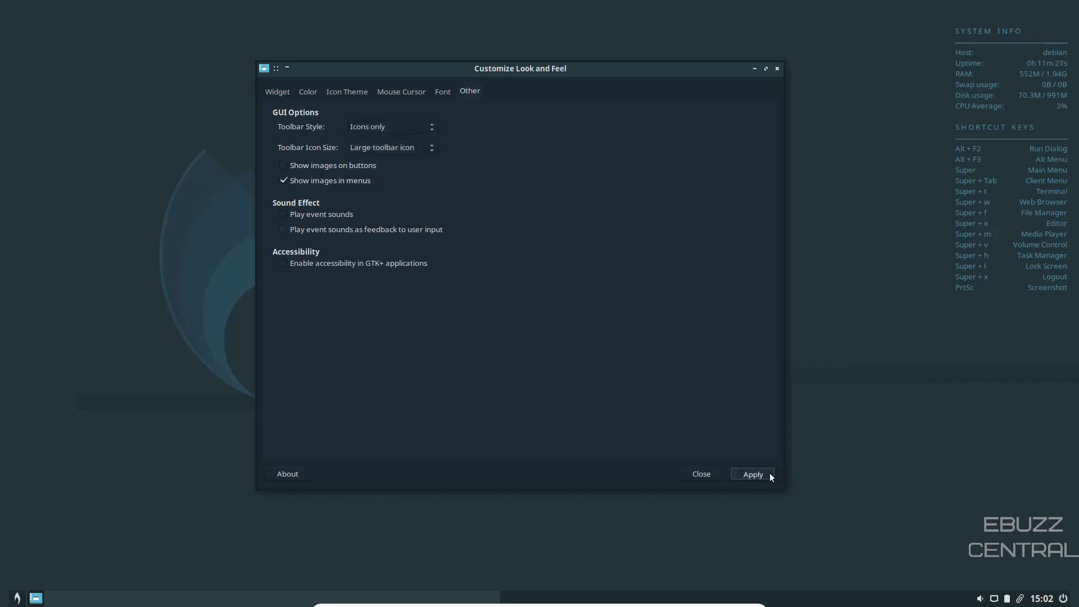
pyautogui.click(709, 475)
# Start Synaptic Package Manager from the main menu's Applications > Settings submenu.
pyautogui.click(18, 597)
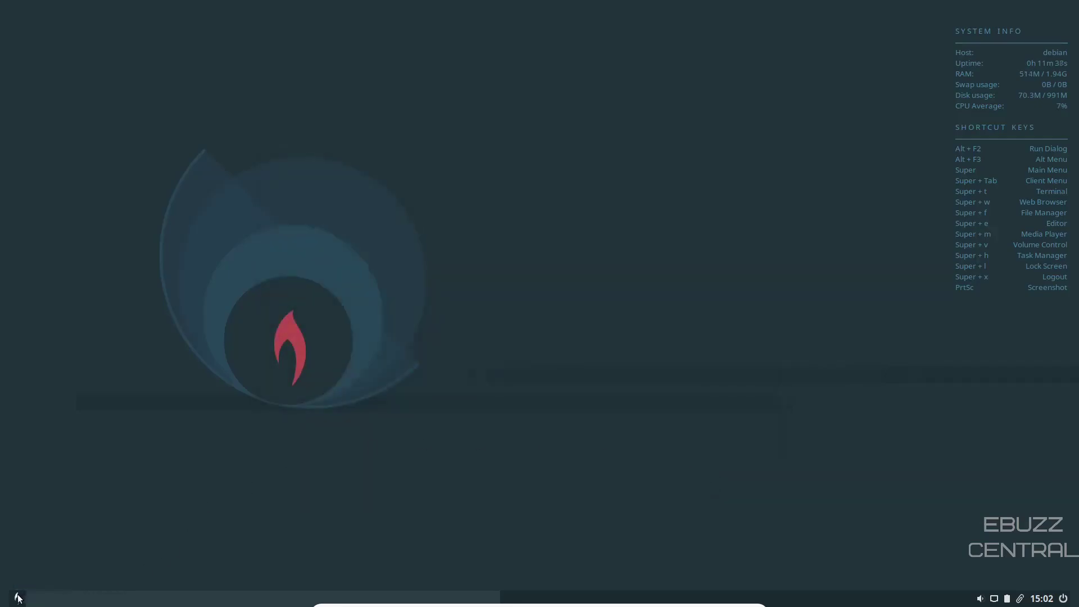
pyautogui.moveTo(68, 461)
pyautogui.moveTo(169, 449)
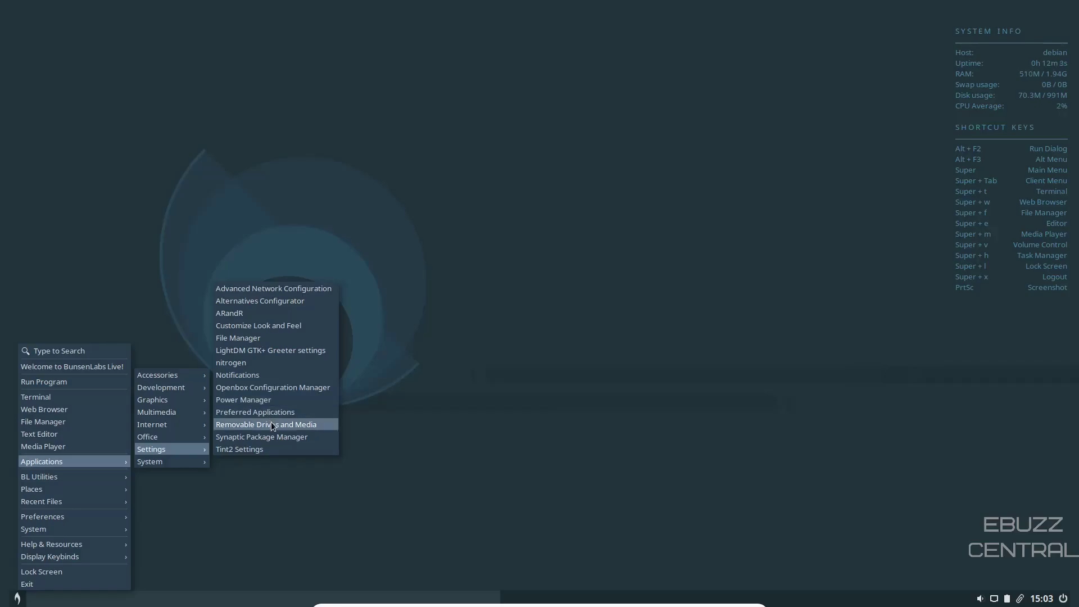
pyautogui.click(276, 442)
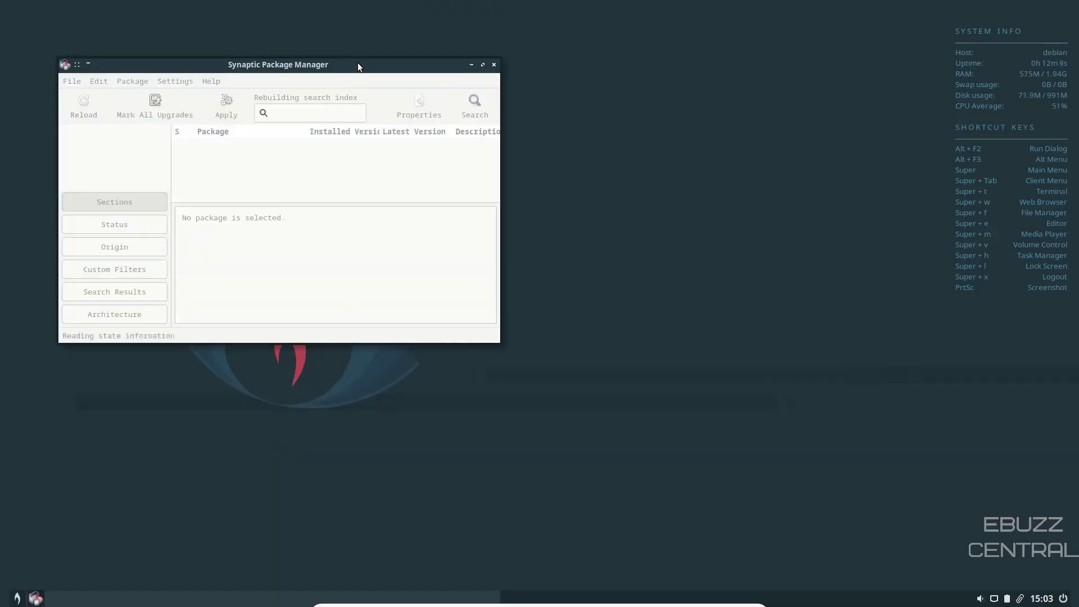
# Dismiss the quick introduction, maximize Synaptic, and show the Video software section.
pyautogui.moveTo(358, 63); pyautogui.dragTo(553, 120)
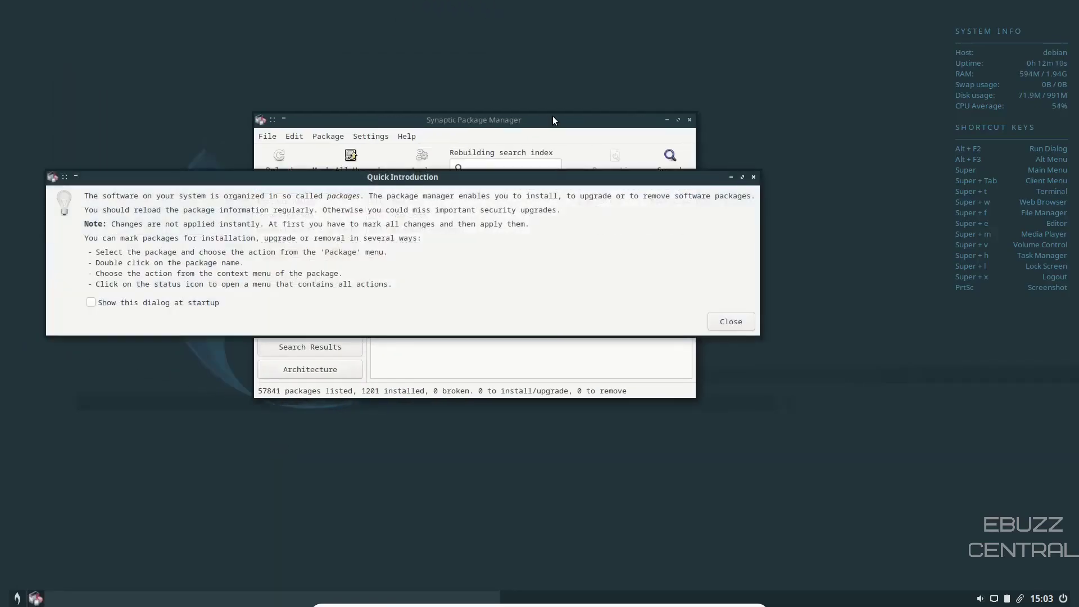
pyautogui.click(733, 322)
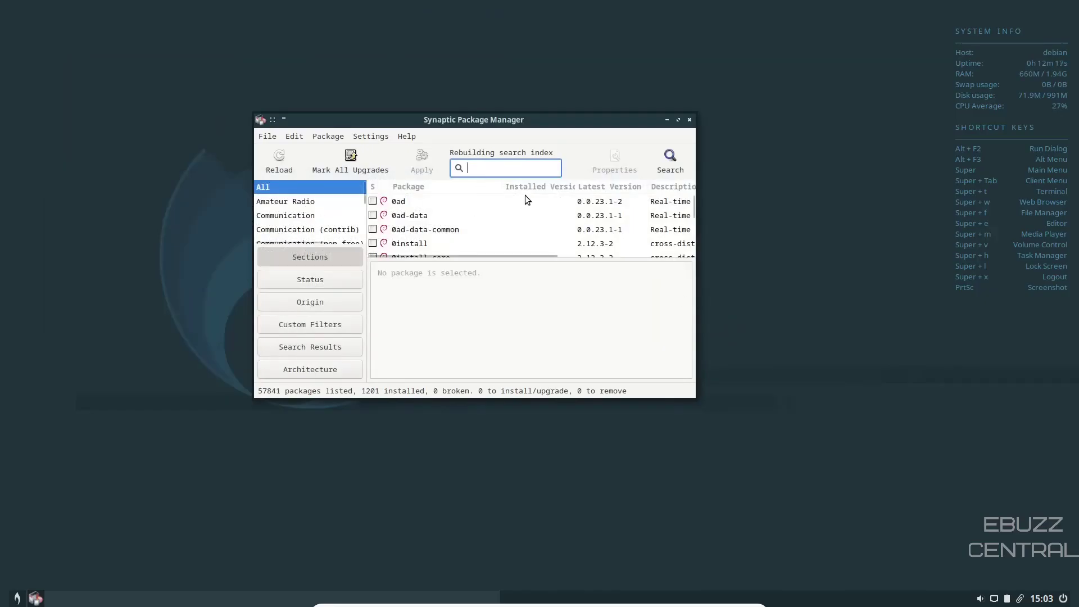
pyautogui.click(678, 119)
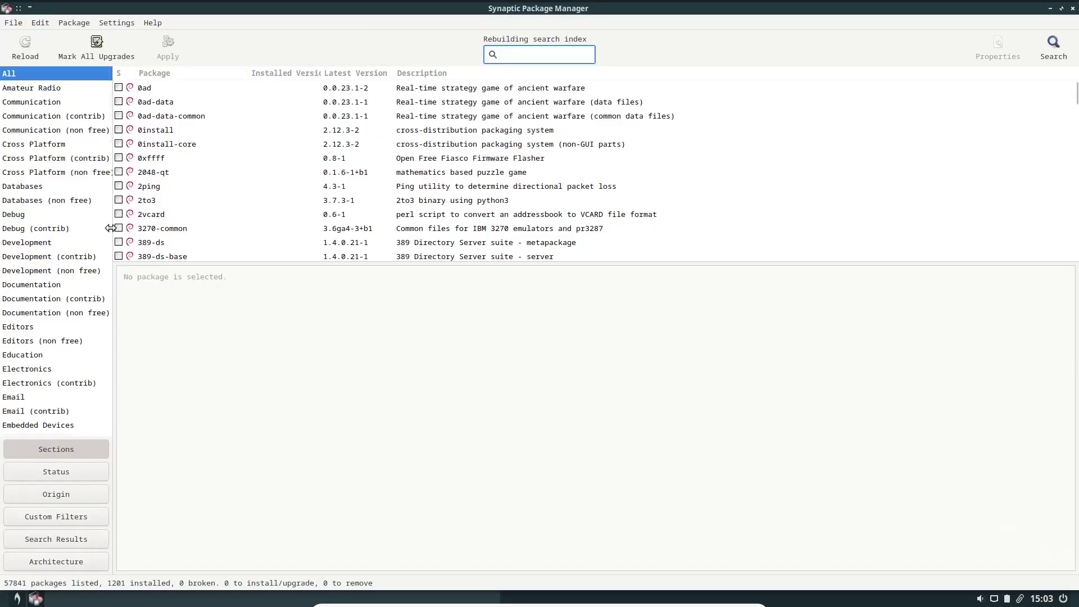
pyautogui.scroll(-6, 46, 198)
pyautogui.scroll(-15, 51, 205)
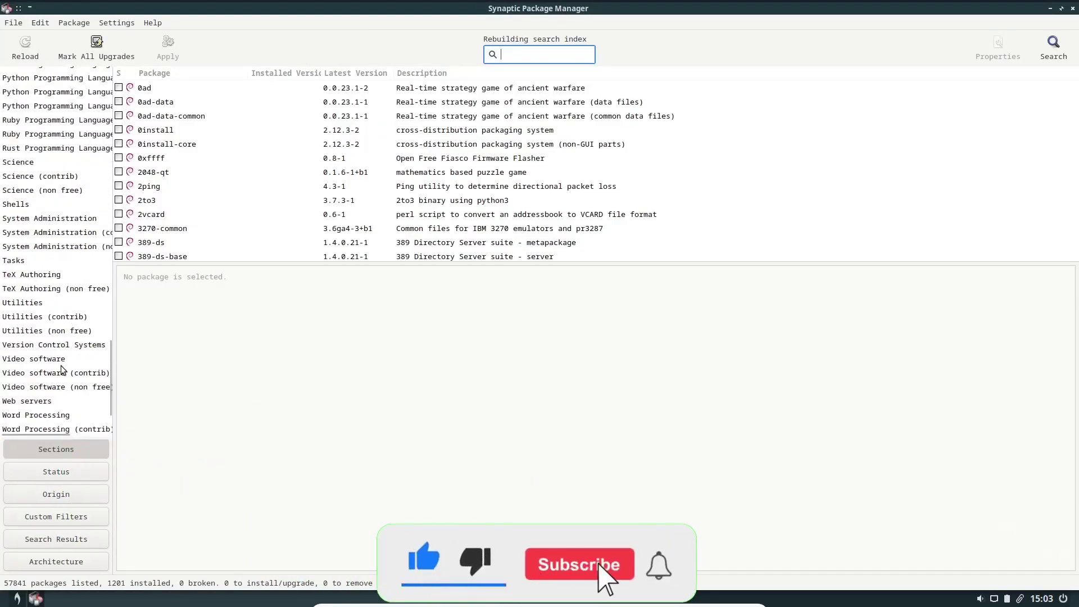
pyautogui.click(50, 358)
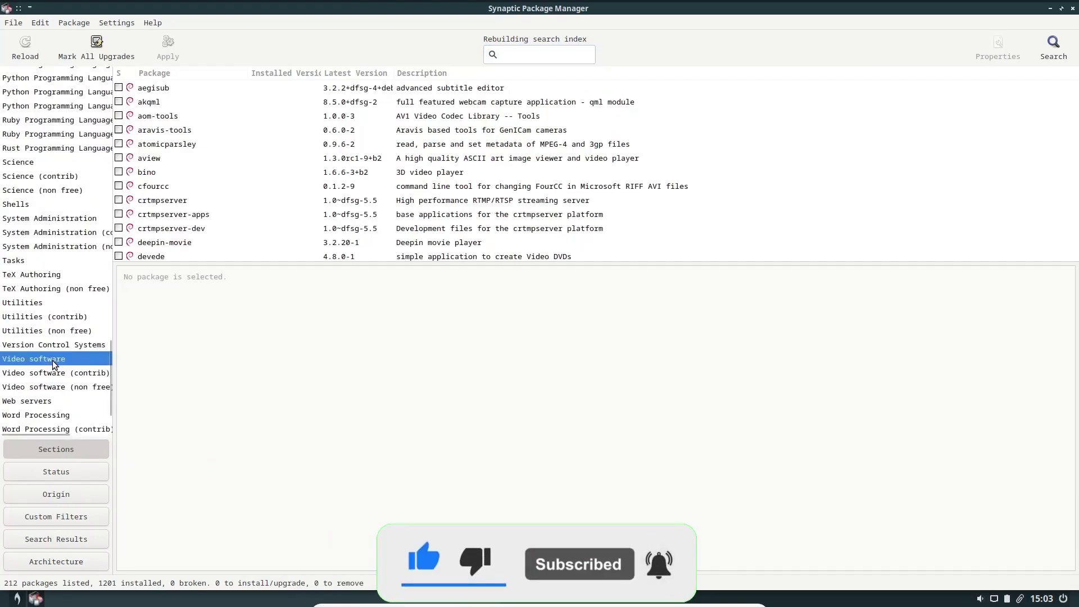
# Filter for 'obs' and mark obs-studio for installation, accepting its required packages.
pyautogui.click(512, 56)
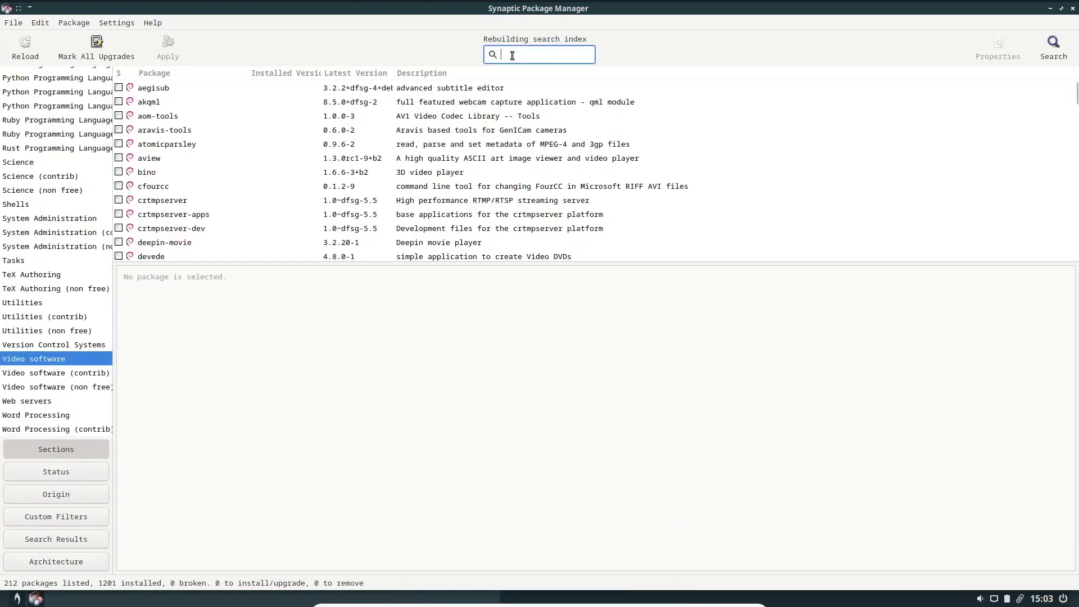
pyautogui.write('obs')
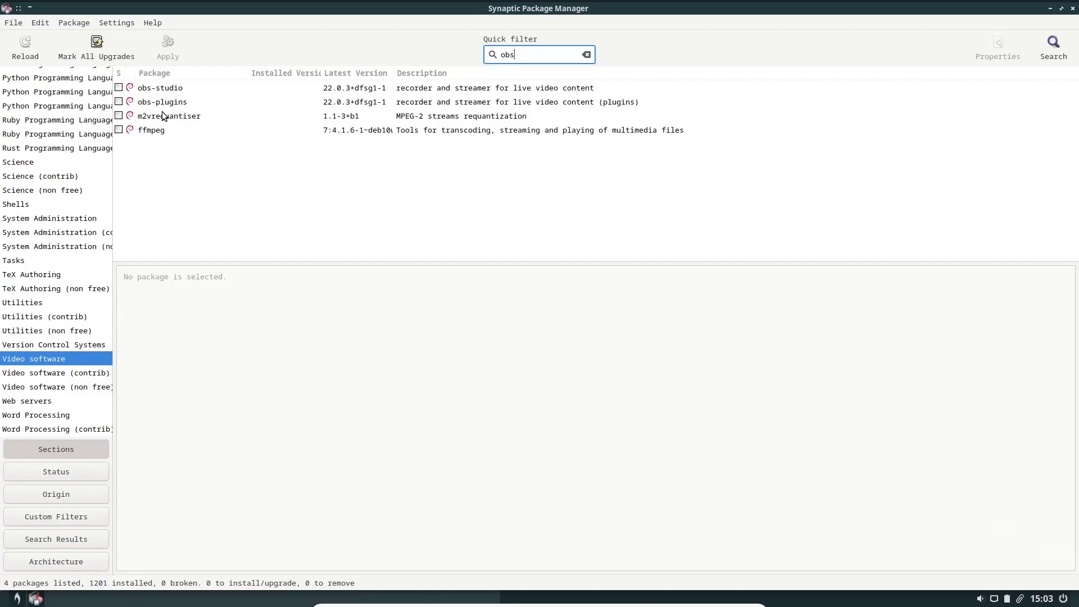
pyautogui.click(118, 89)
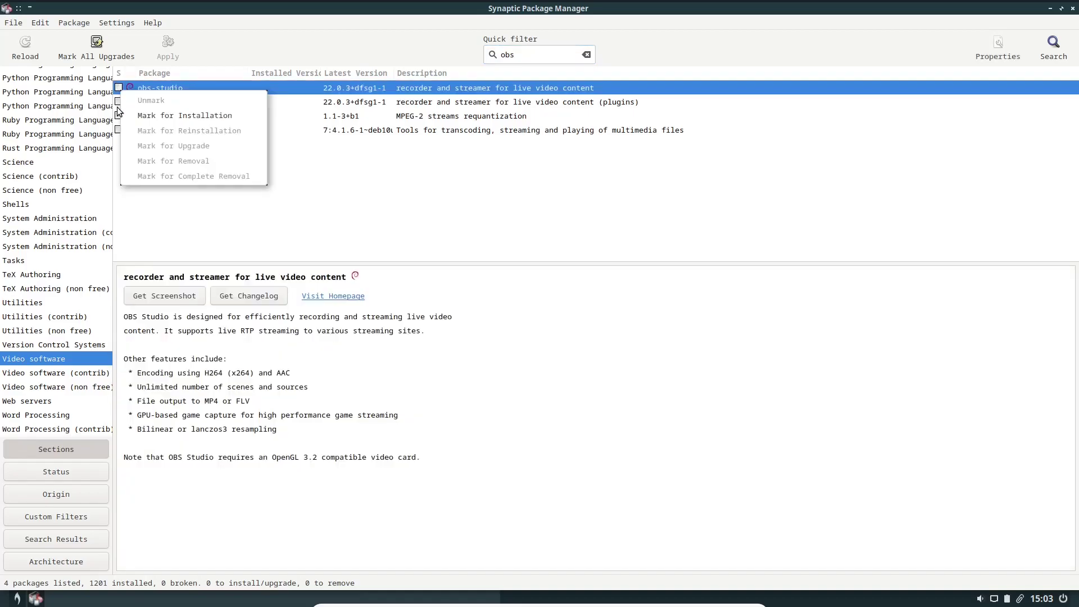
pyautogui.click(145, 114)
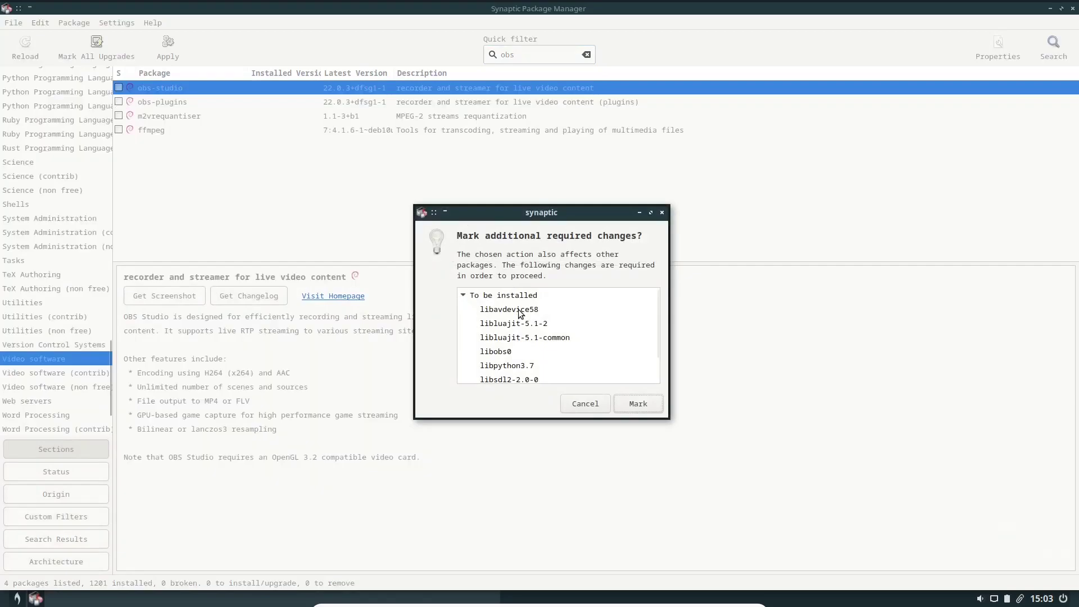
pyautogui.scroll(-1, 528, 311)
pyautogui.scroll(2, 529, 311)
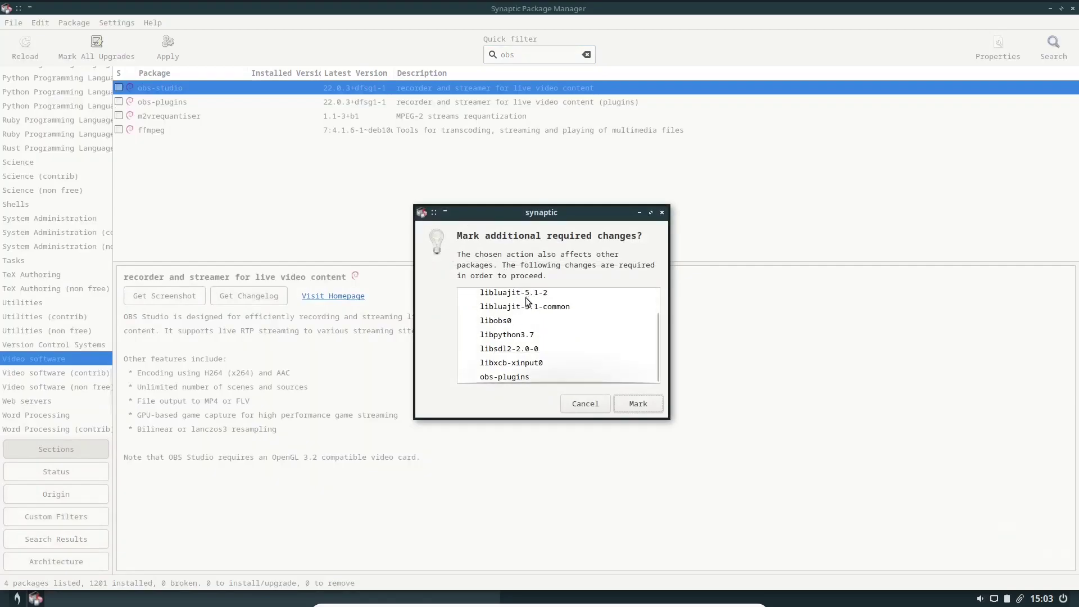
pyautogui.click(638, 405)
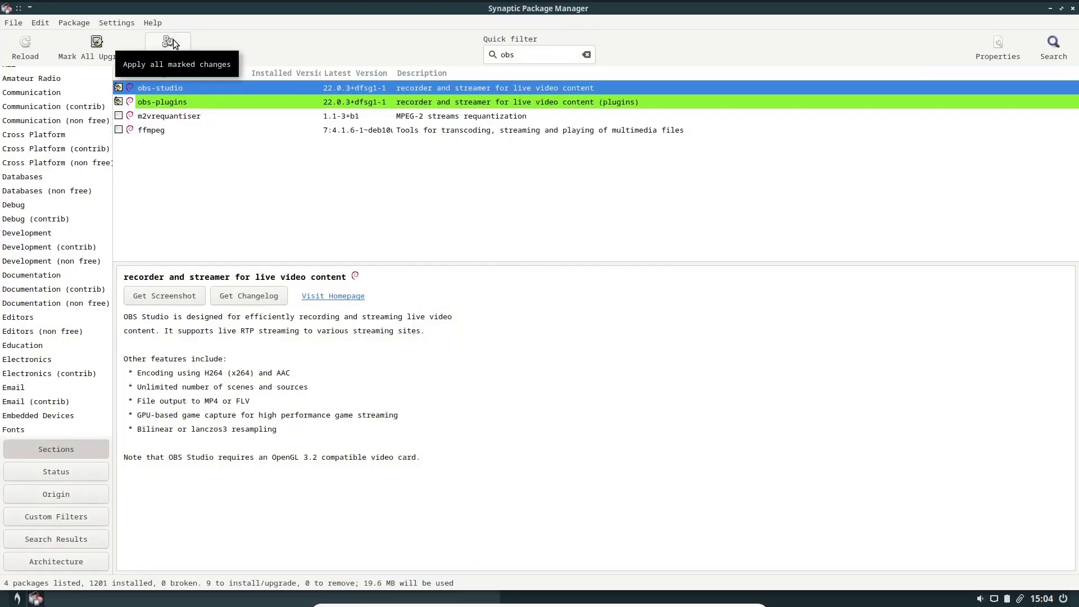
# Filter for 'kdenlive', mark it plus required packages for installation, then restore the window size.
pyautogui.click(520, 56)
pyautogui.press('BackSpace')
pyautogui.press('BackSpace')
pyautogui.press('BackSpace')
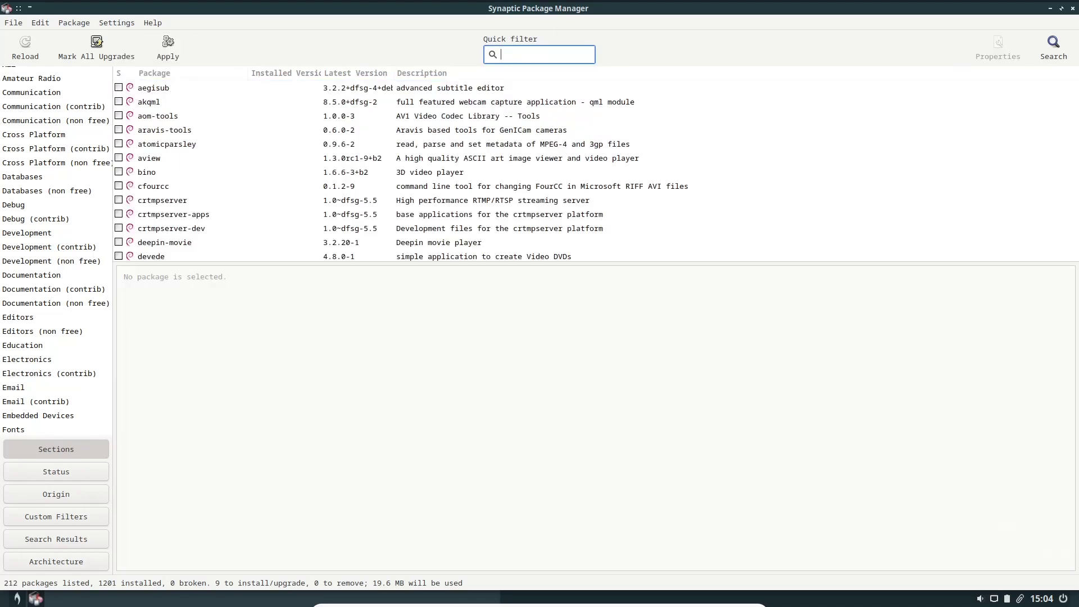
pyautogui.write('kdenlive')
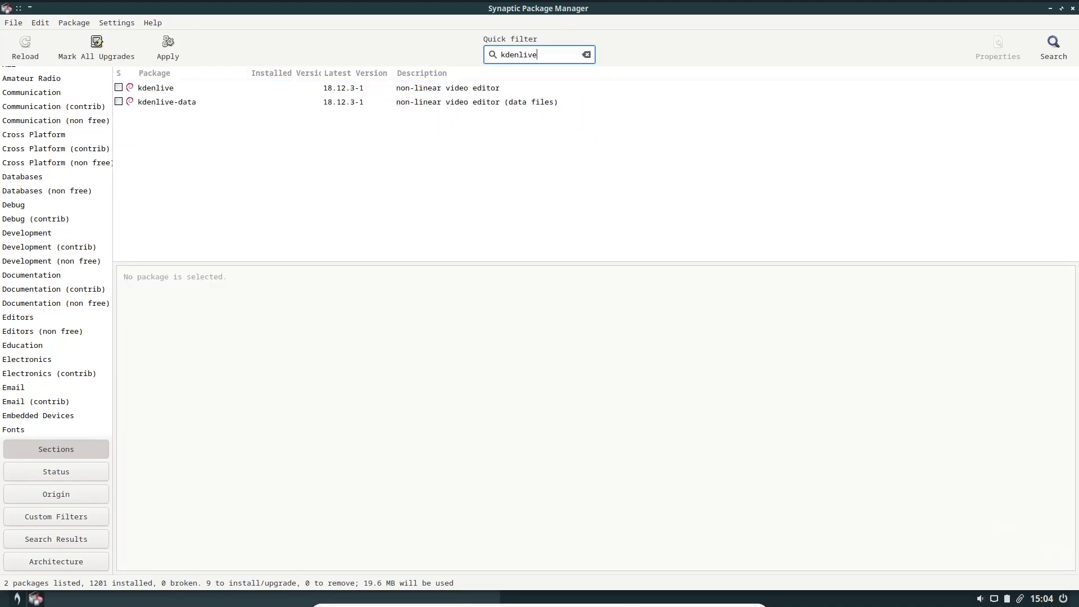
pyautogui.click(119, 87)
pyautogui.click(169, 115)
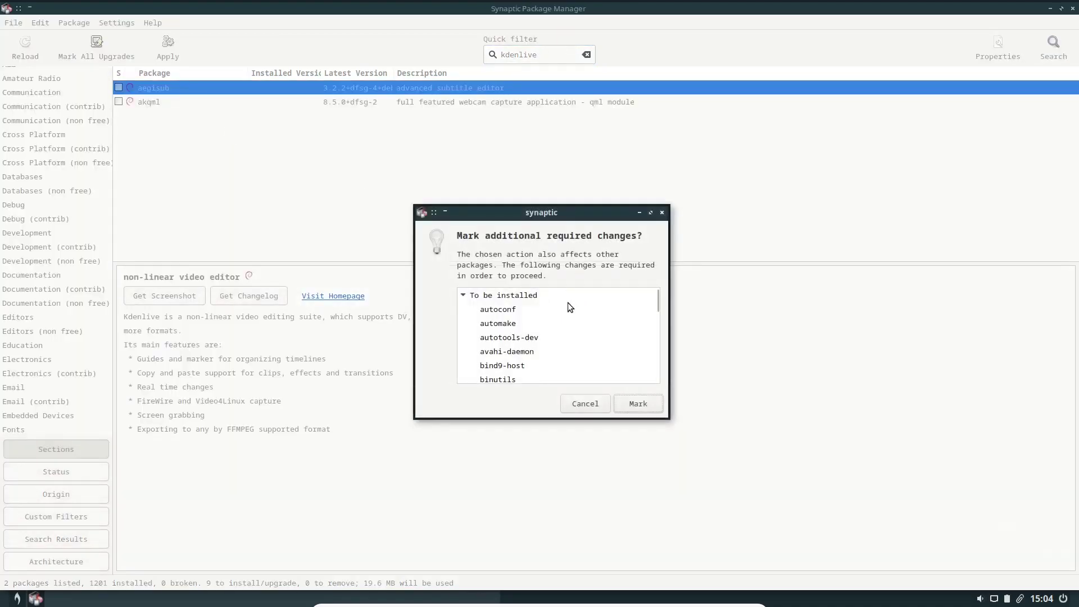
pyautogui.scroll(-6, 569, 307)
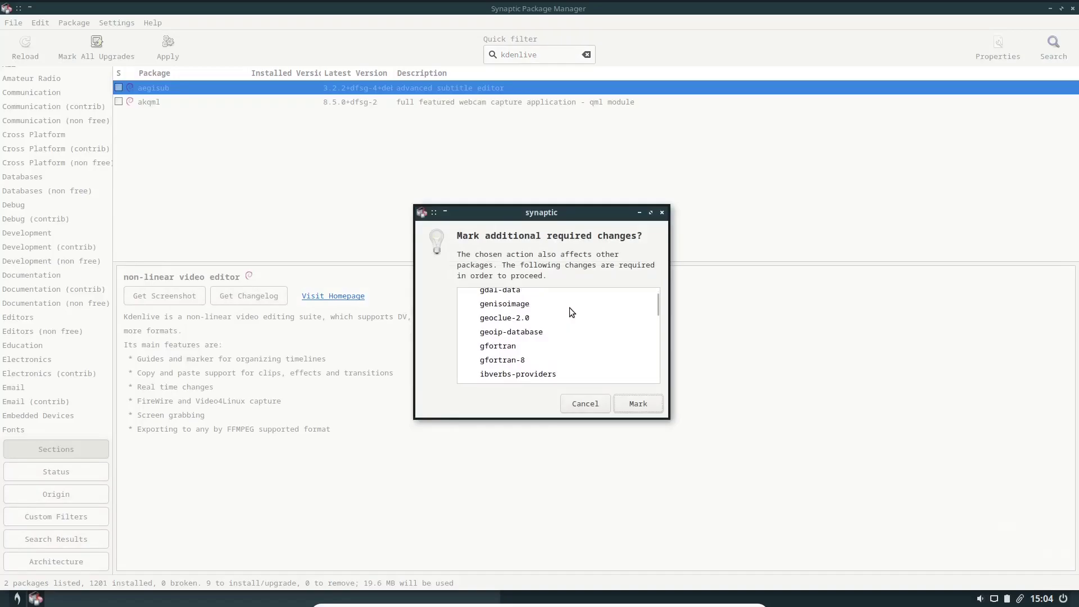
pyautogui.scroll(5, 570, 306)
pyautogui.click(638, 404)
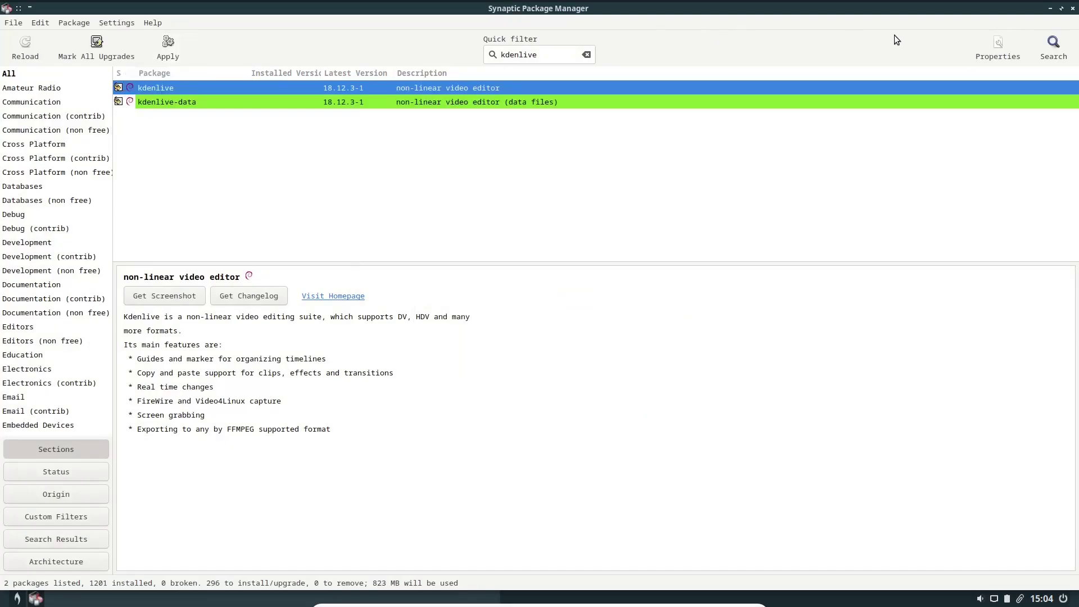
pyautogui.click(1061, 9)
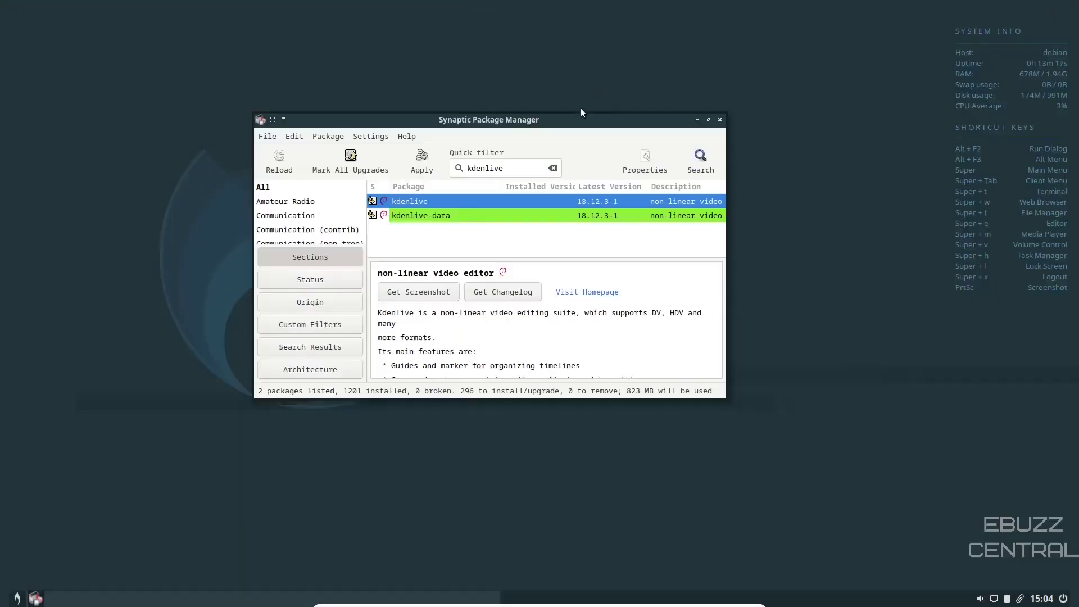
# Nudge the Synaptic window aside and close the empty GDebi Package Installer.
pyautogui.moveTo(582, 119); pyautogui.dragTo(557, 87)
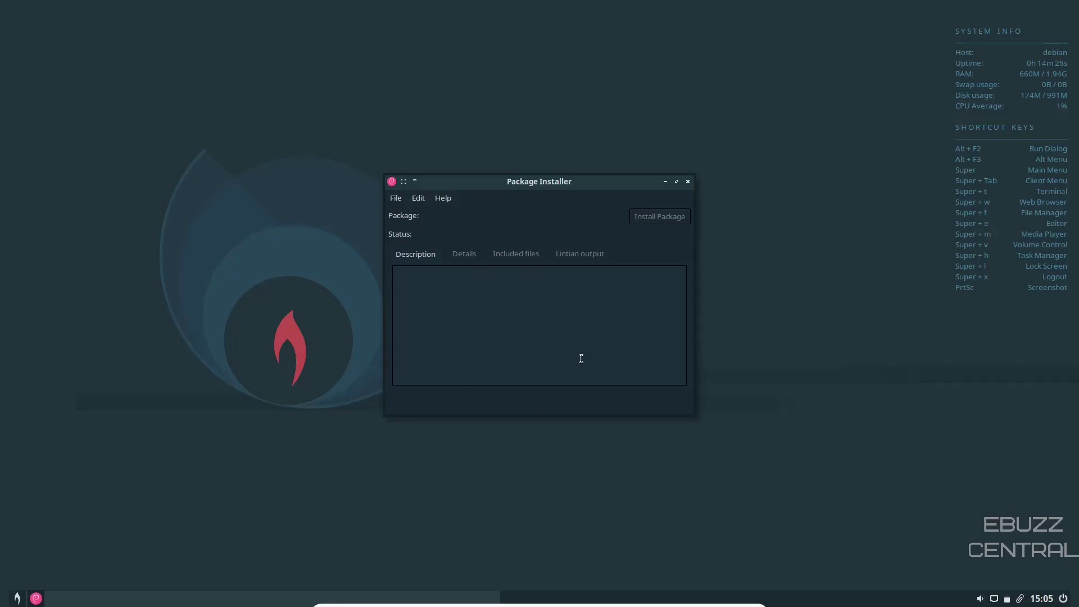
pyautogui.click(688, 182)
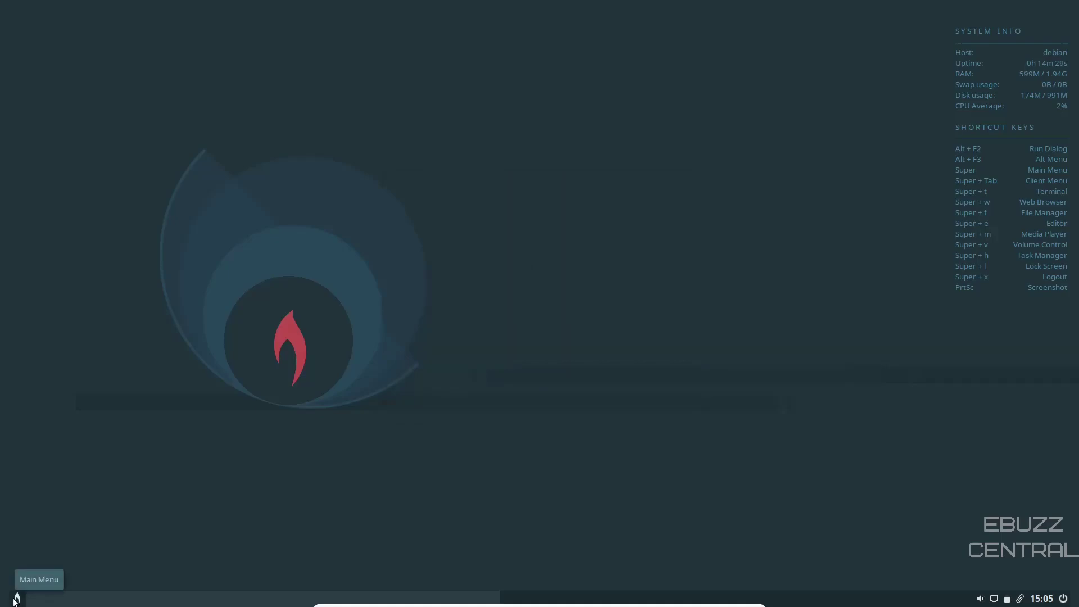
# Open the main menu and navigate to the Preferences submenu.
pyautogui.click(17, 598)
pyautogui.moveTo(56, 461)
pyautogui.moveTo(151, 471)
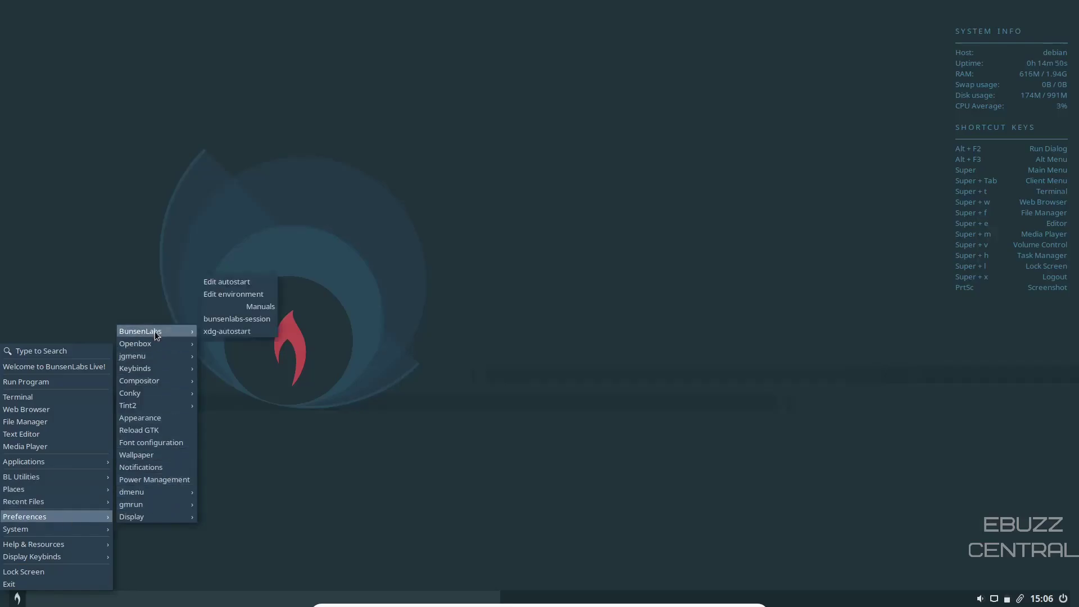
pyautogui.moveTo(156, 343)
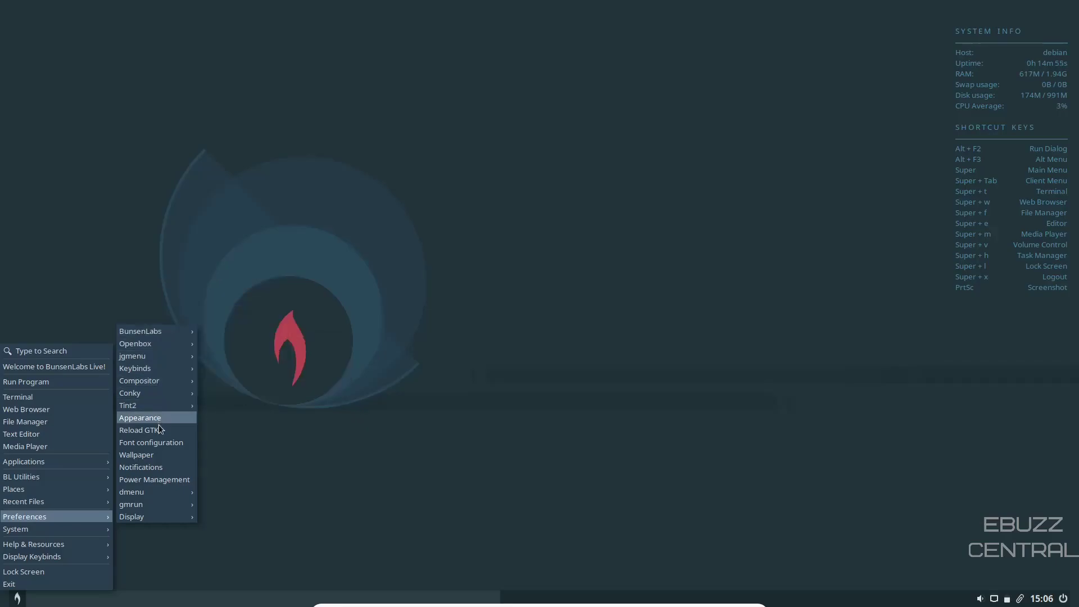
# Launch Nitrogen, apply BL-Lithium-grey-logo-only.png as the wallpaper, and close Nitrogen.
pyautogui.click(153, 457)
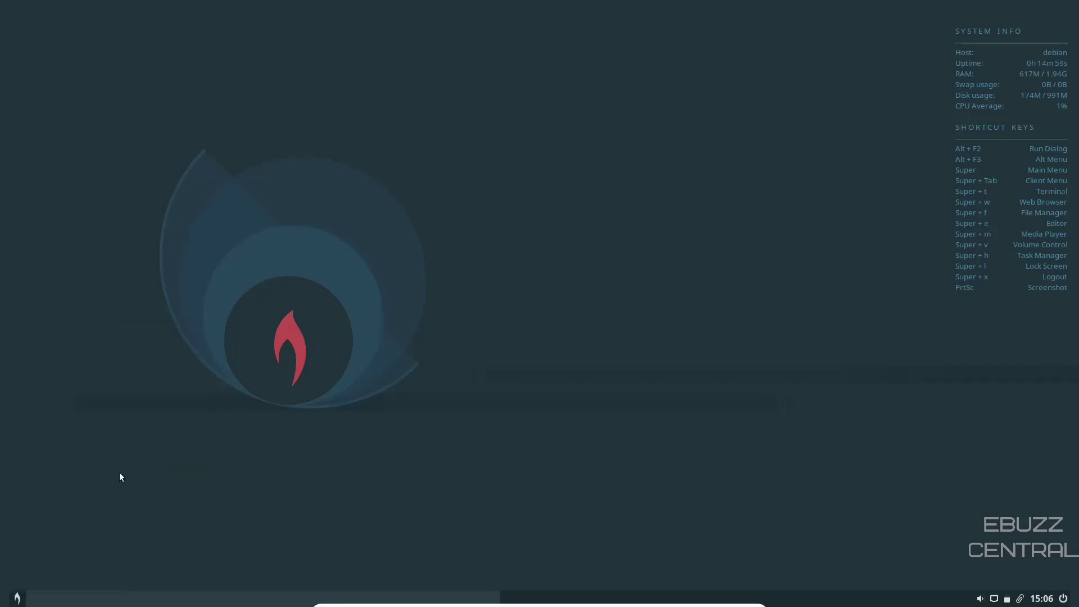
pyautogui.moveTo(223, 57); pyautogui.dragTo(591, 77)
pyautogui.scroll(-1, 544, 174)
pyautogui.scroll(-1, 568, 200)
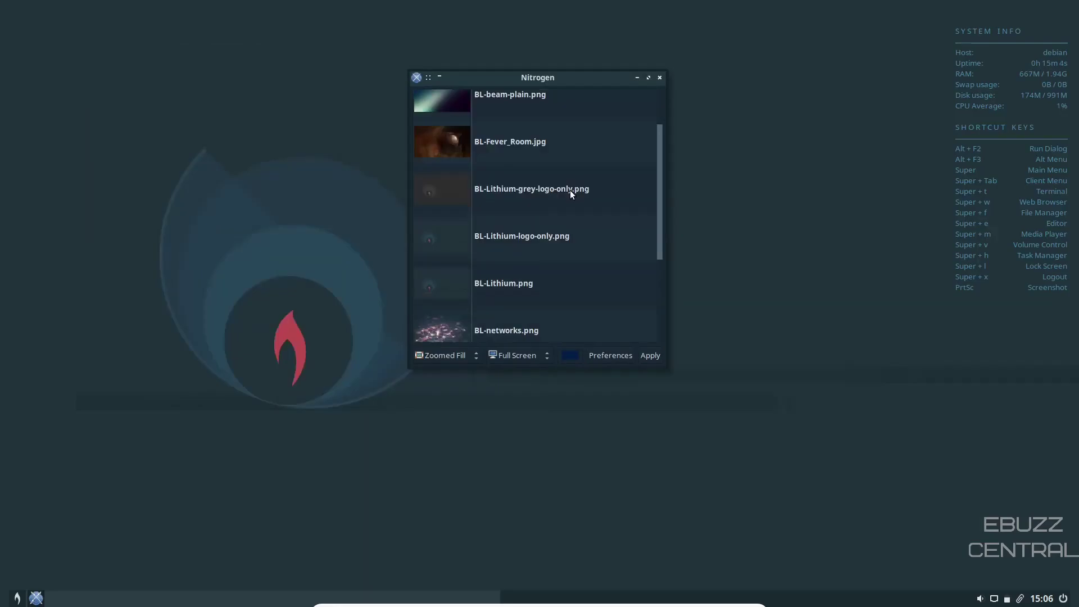
pyautogui.click(446, 189)
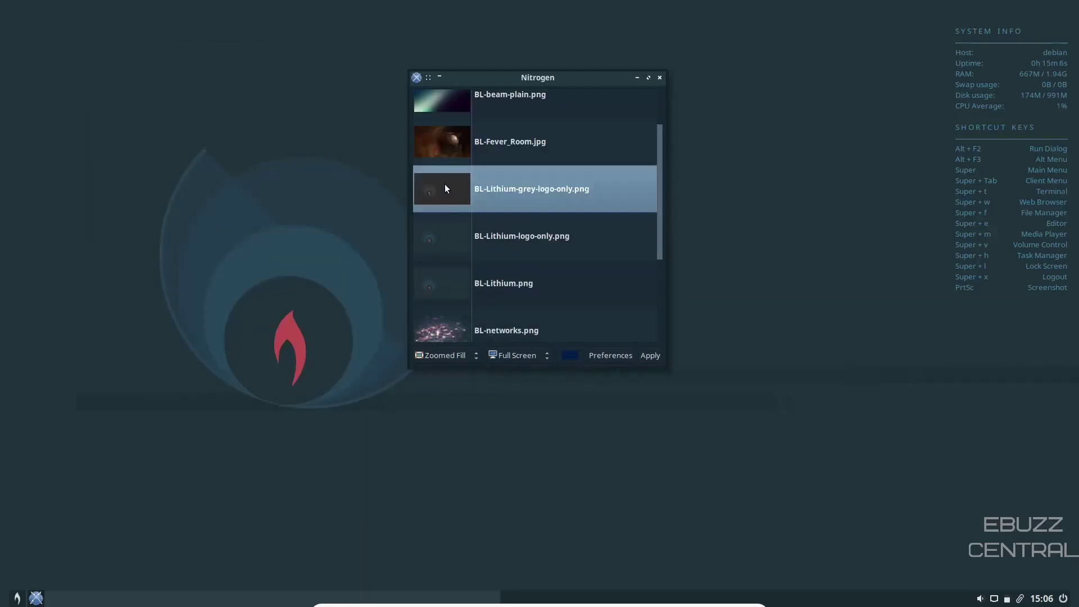
pyautogui.click(647, 356)
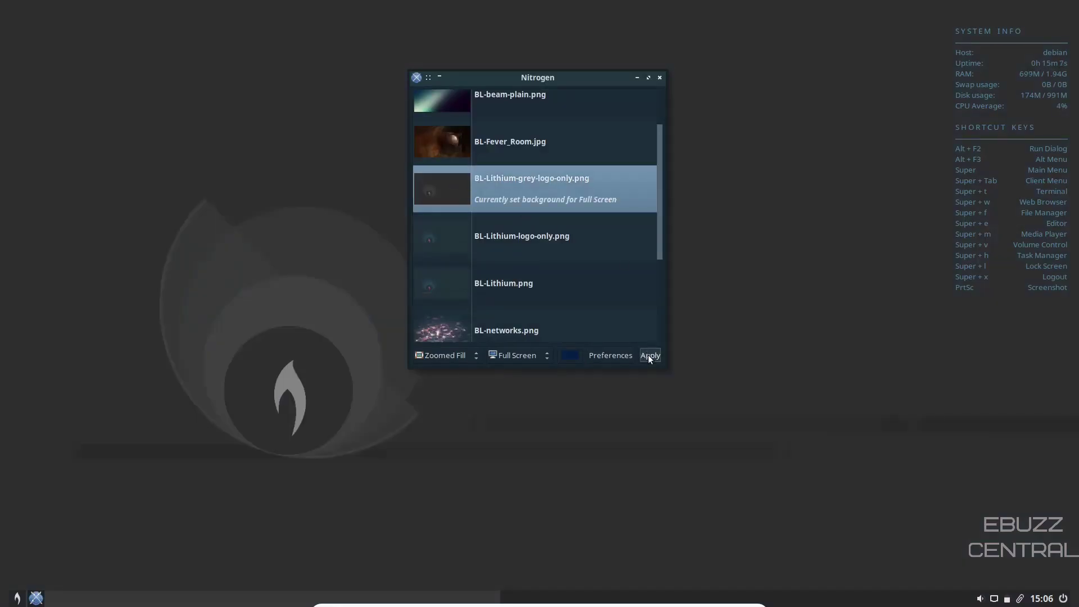
pyautogui.click(659, 78)
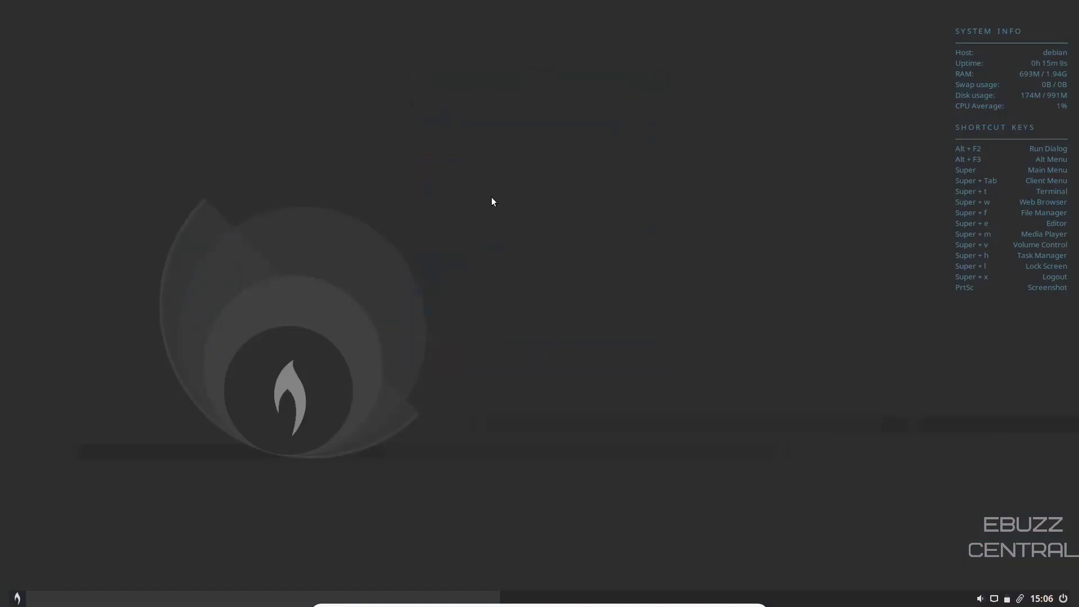
pyautogui.click(16, 598)
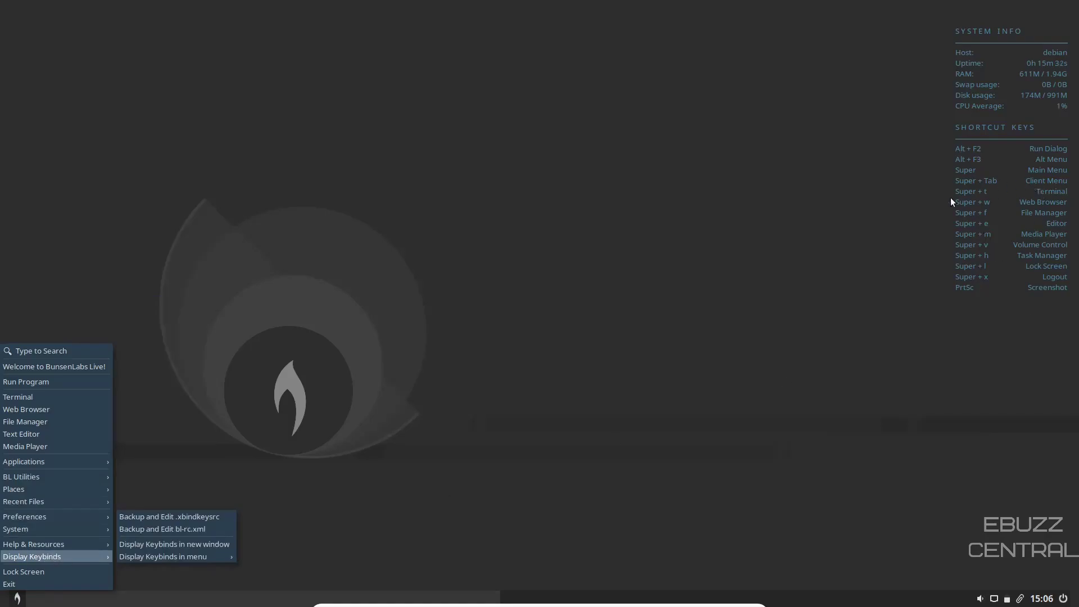
pyautogui.moveTo(112, 540)
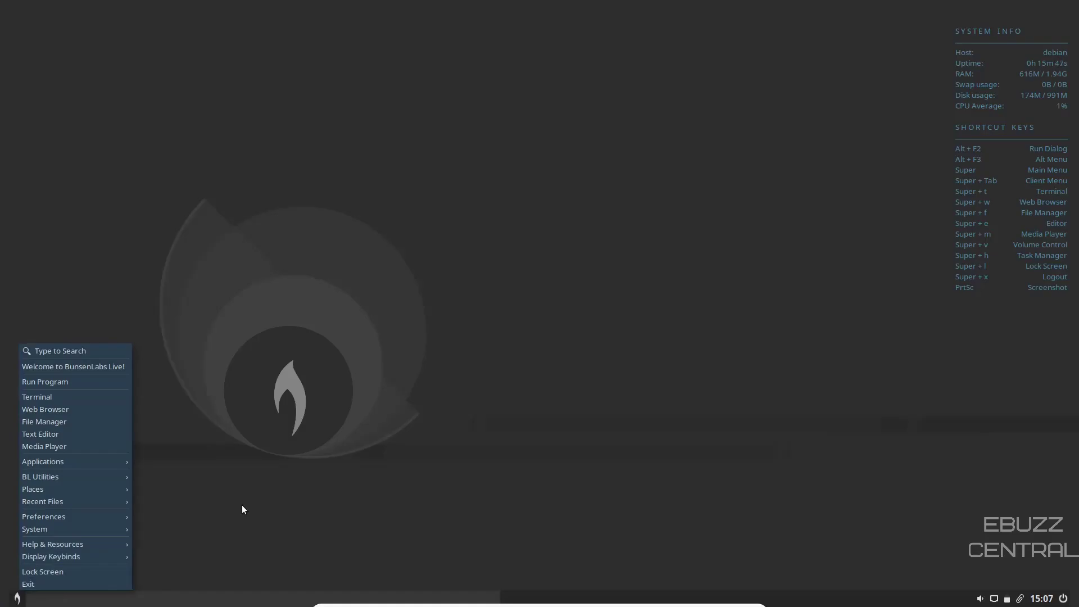
# Click the empty desktop to dismiss the main menu, revealing the grey wallpaper.
pyautogui.click(339, 315)
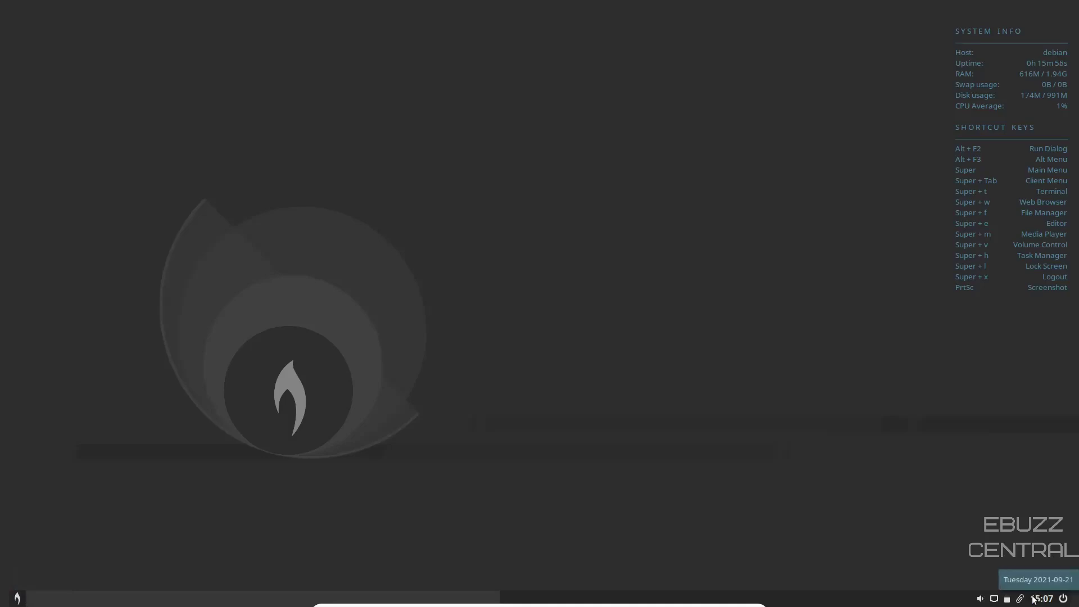
pyautogui.moveTo(1007, 600)
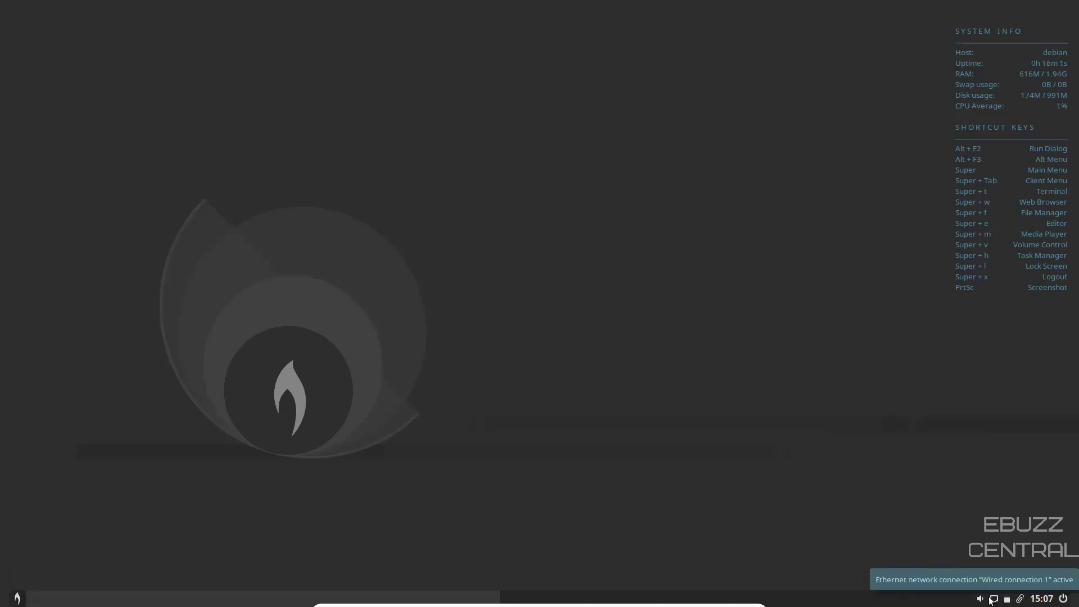